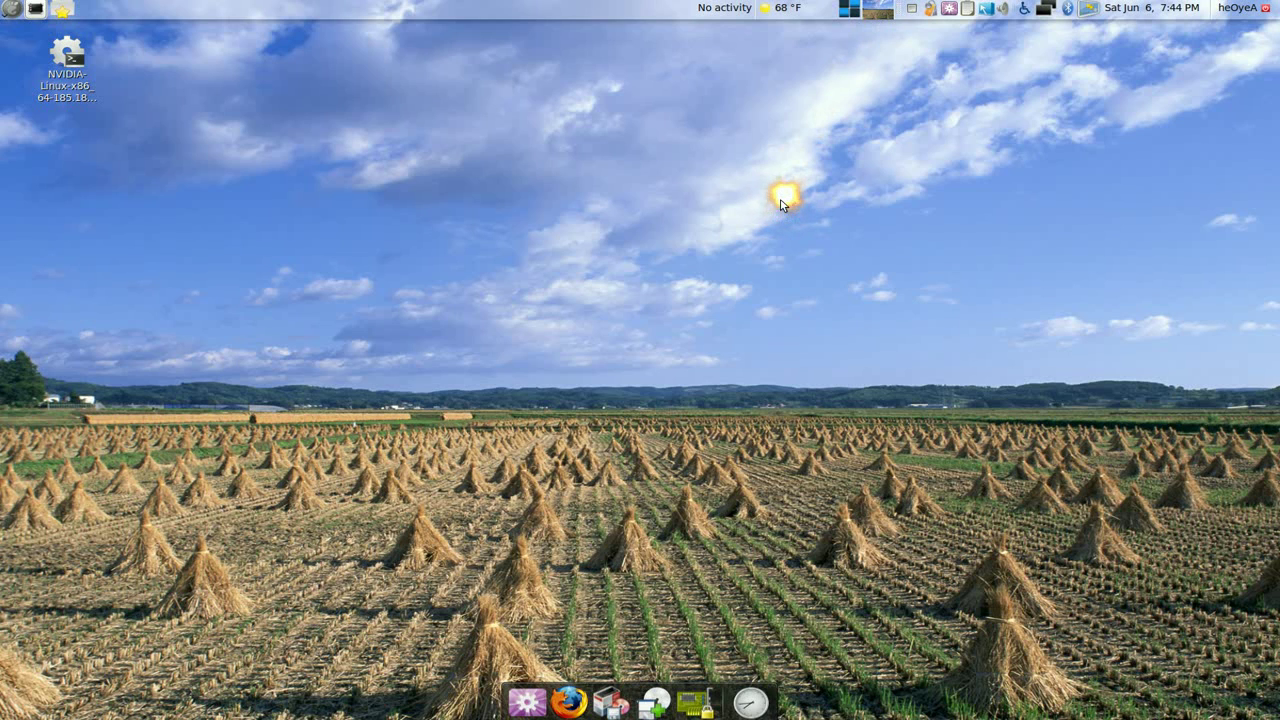
Step: Open Hardware Drivers from System > Administration, review the NVIDIA 180, 173 and 96 drivers, then minimize it
{"action": "left_click", "coordinate": [695, 703]}
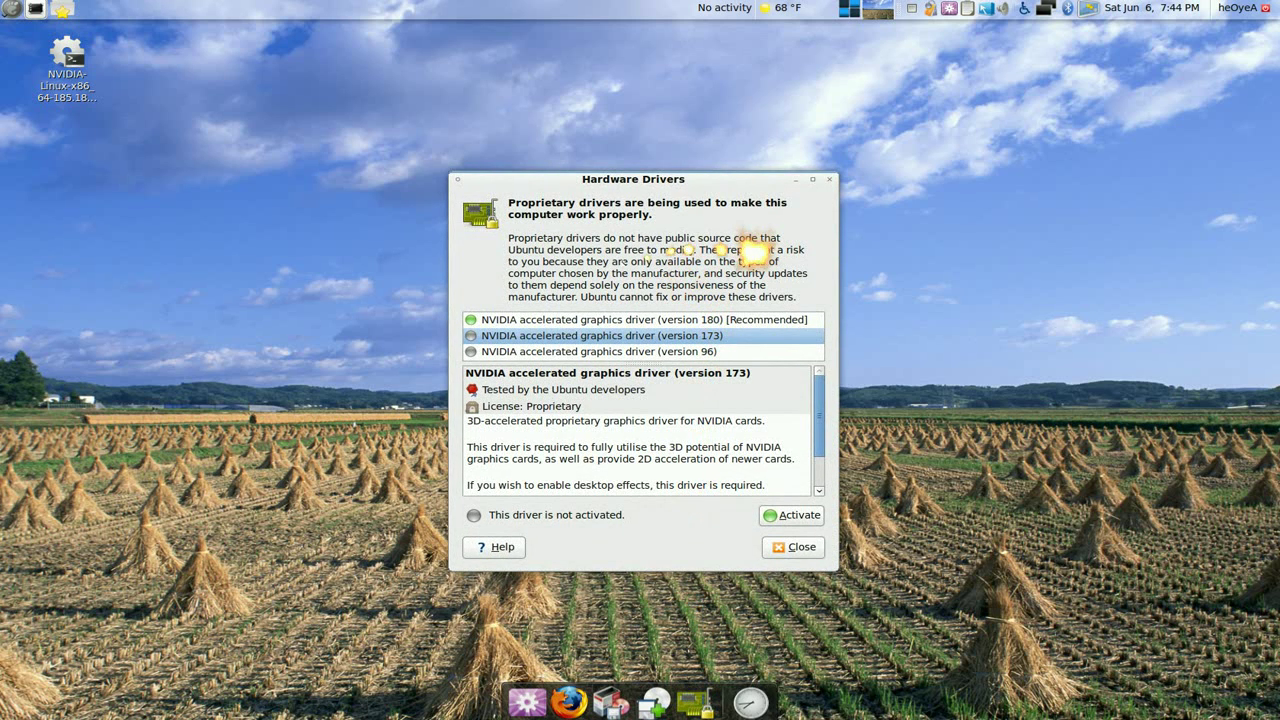
{"action": "left_click", "coordinate": [10, 8]}
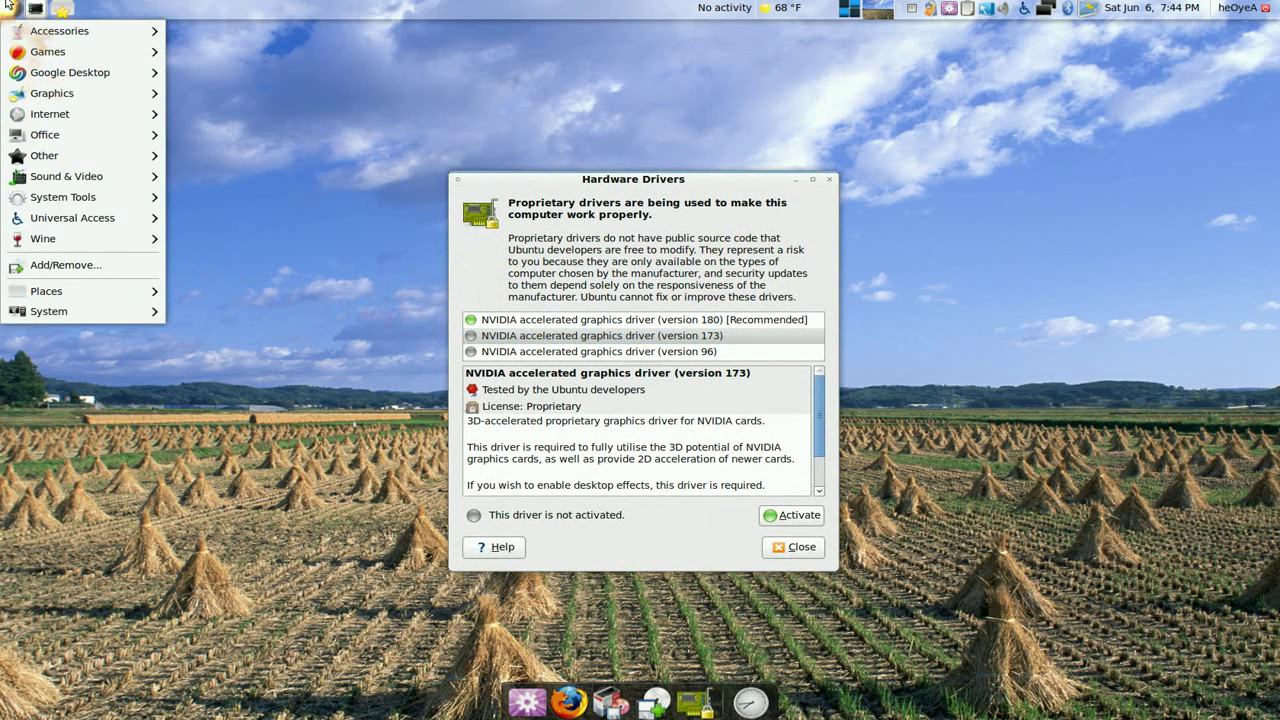
{"action": "mouse_move", "coordinate": [98, 311]}
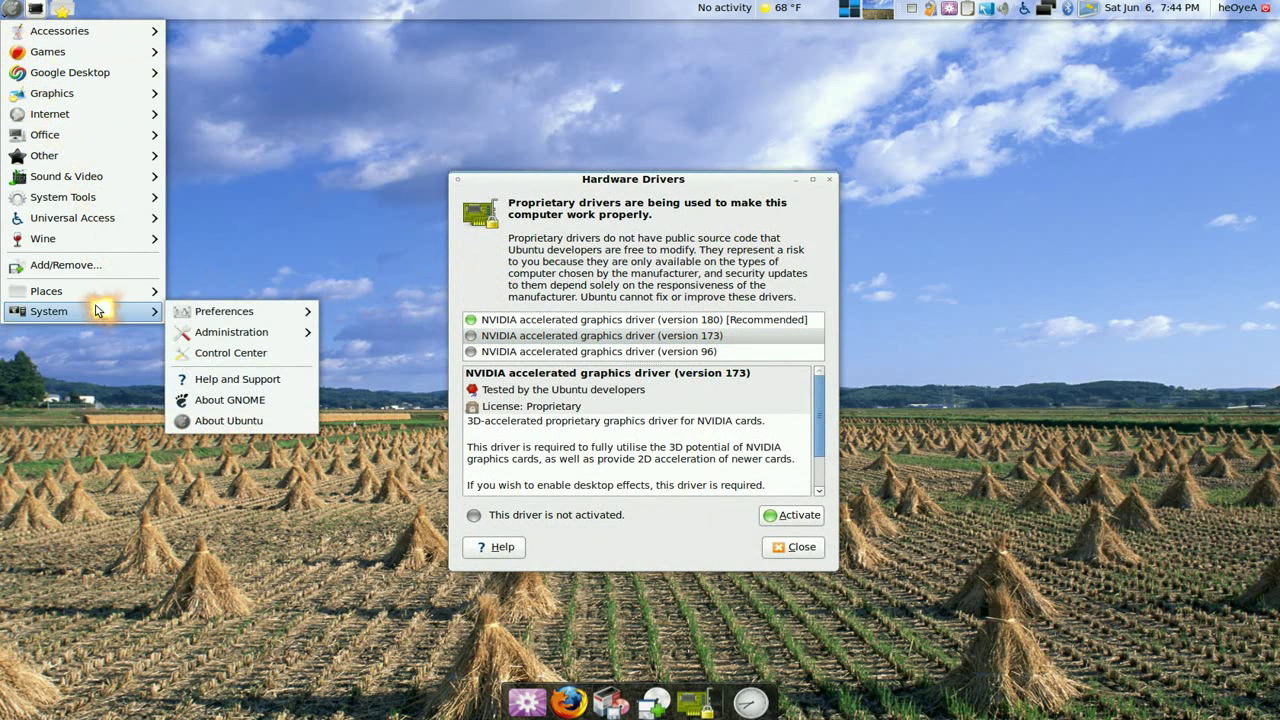
{"action": "mouse_move", "coordinate": [208, 334]}
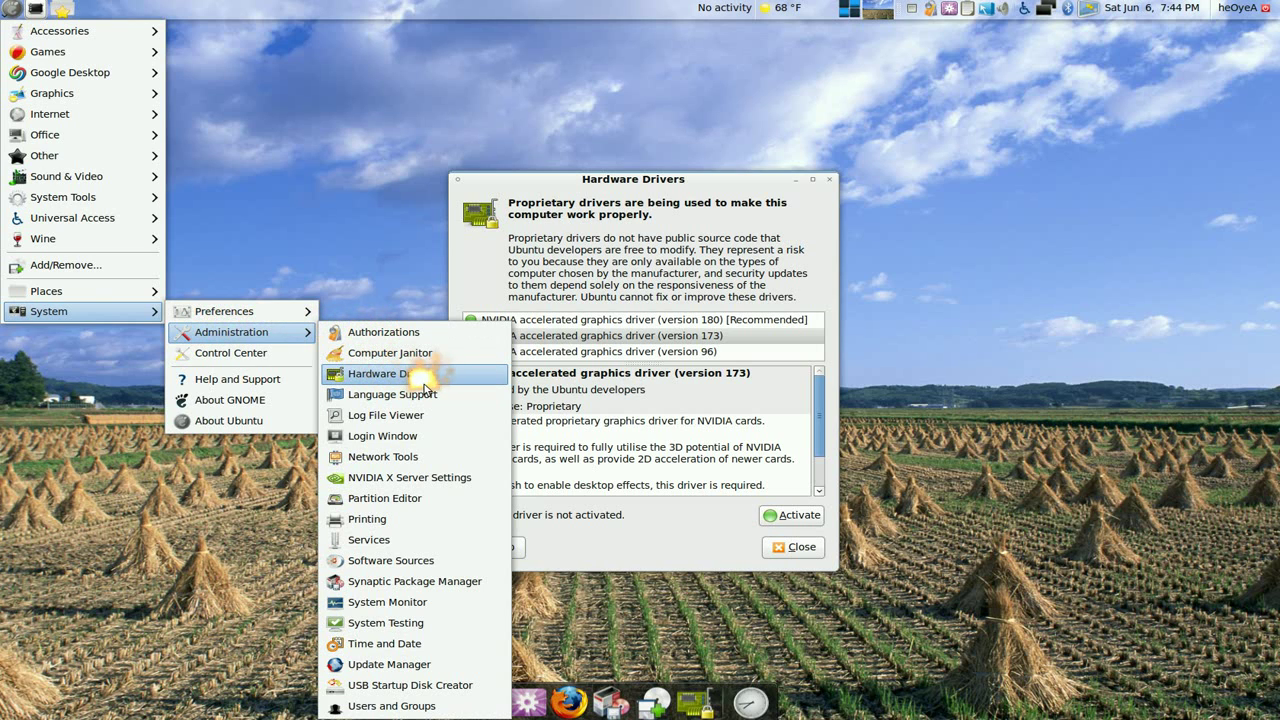
{"action": "left_click", "coordinate": [622, 285]}
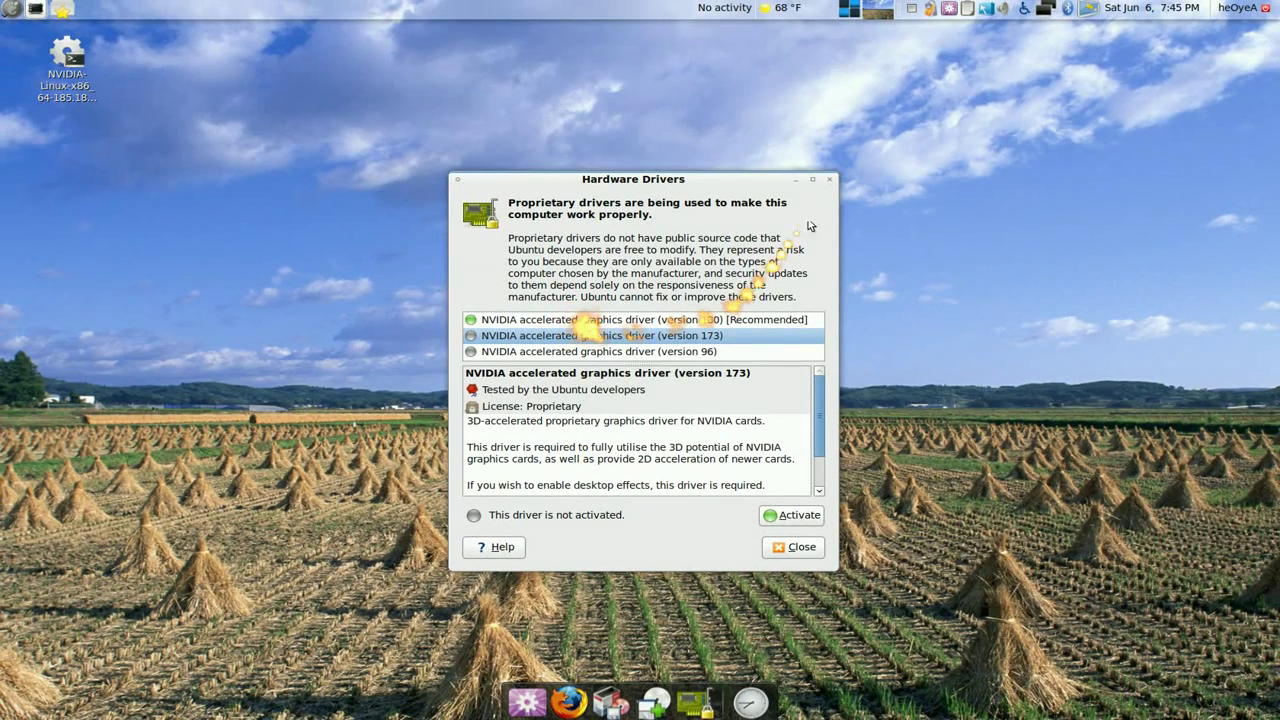
{"action": "left_click", "coordinate": [806, 181]}
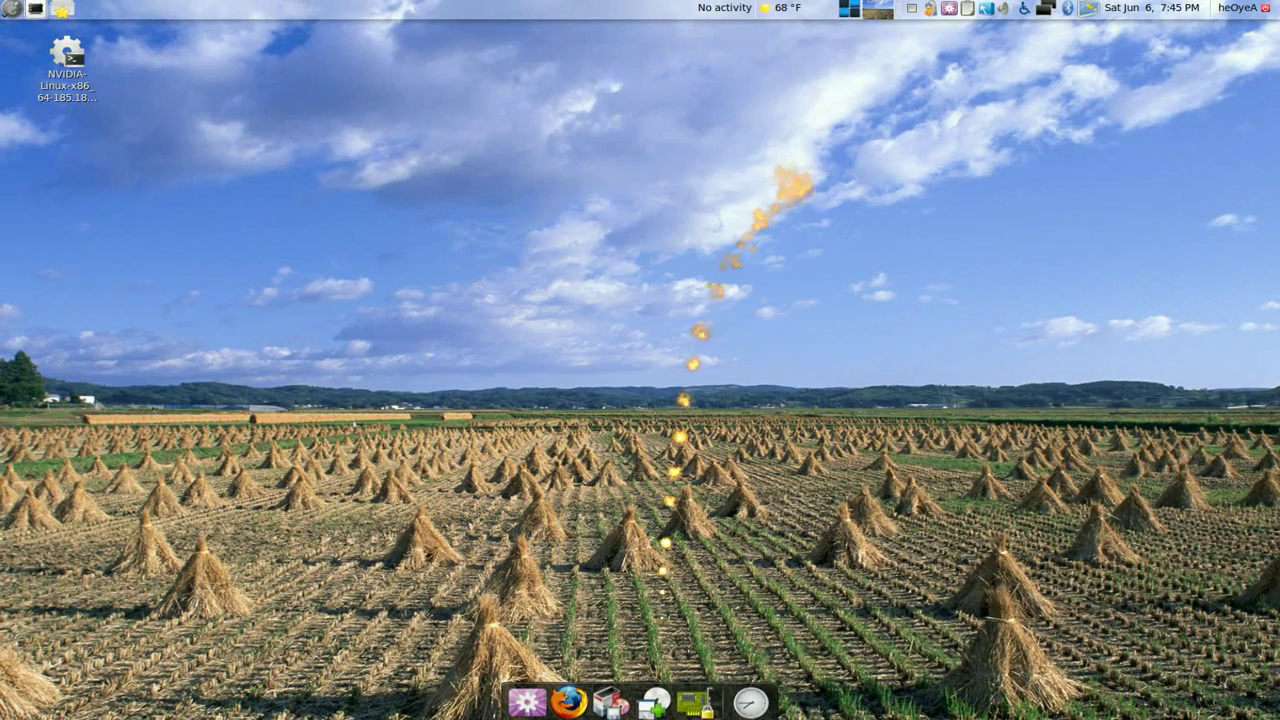
Step: Restore Add/Remove Applications, show the ATI binary X.Org driver's description and toggle its install mark
{"action": "left_click", "coordinate": [654, 700]}
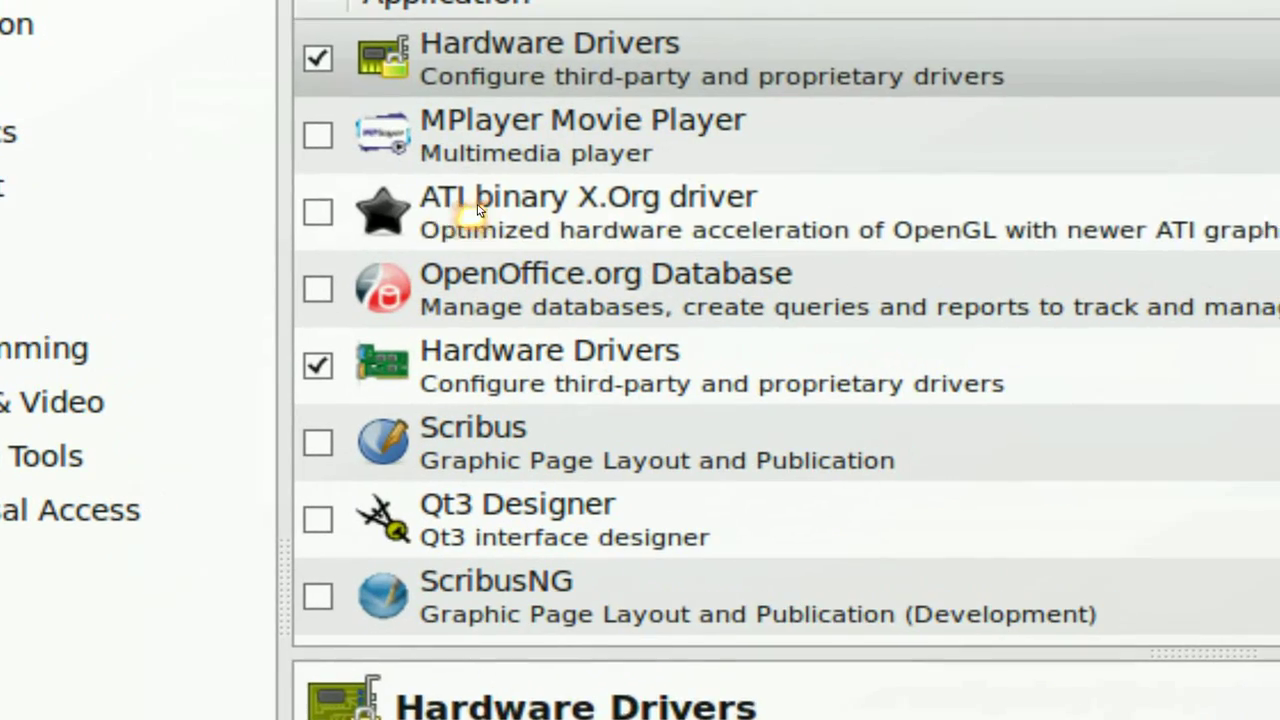
{"action": "left_click", "coordinate": [477, 204]}
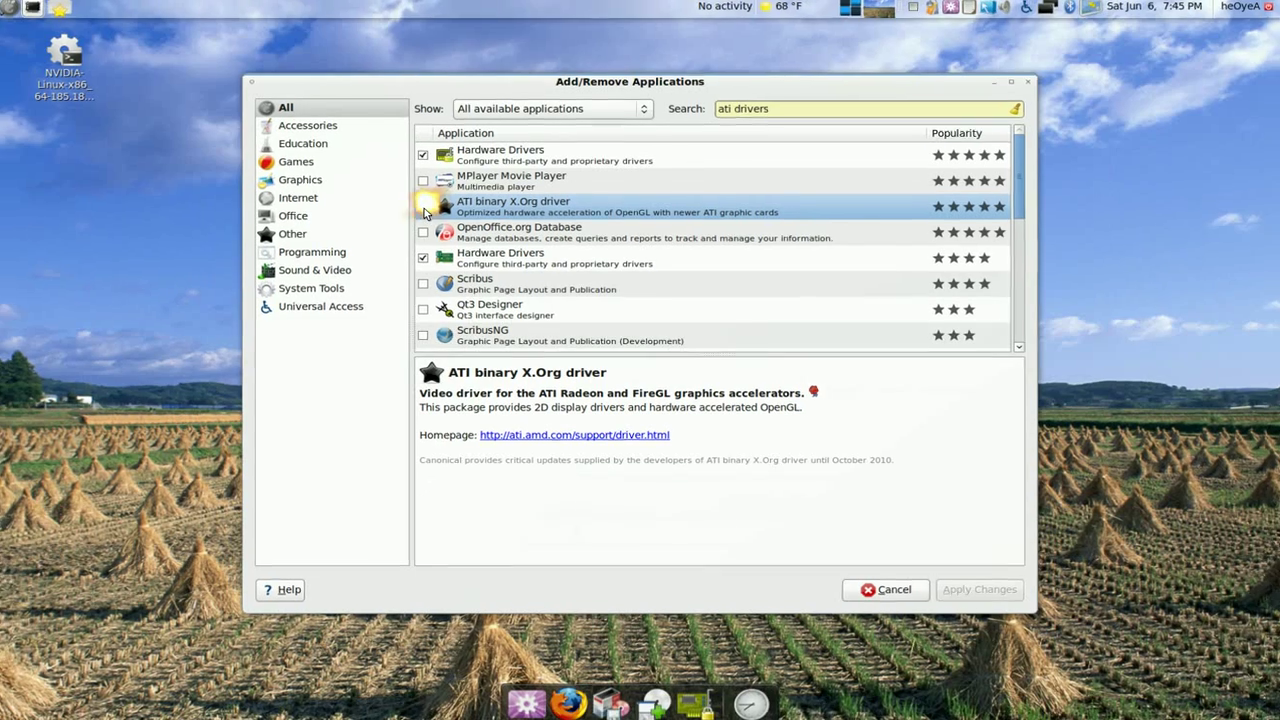
{"action": "left_click", "coordinate": [424, 208]}
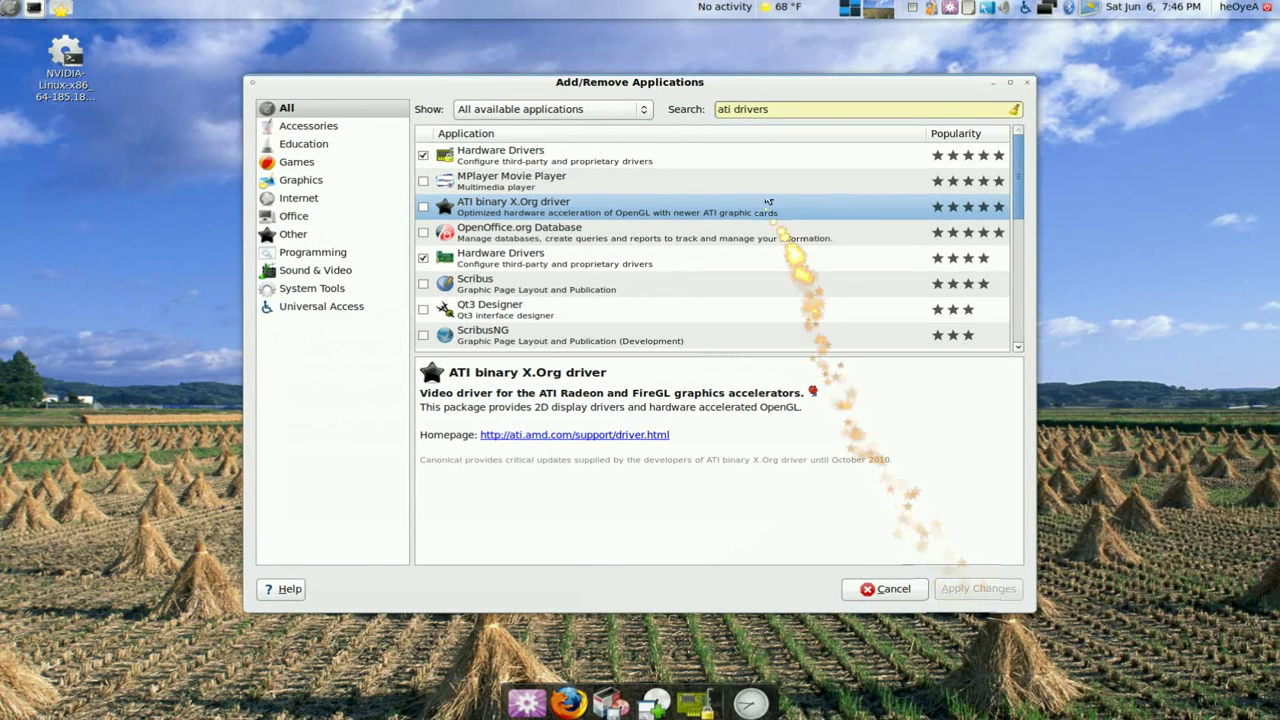
Step: Search for nvidia, review NVIDIA X Server Settings and the NVidia driver versions, then minimize
{"action": "triple_click", "coordinate": [770, 109]}
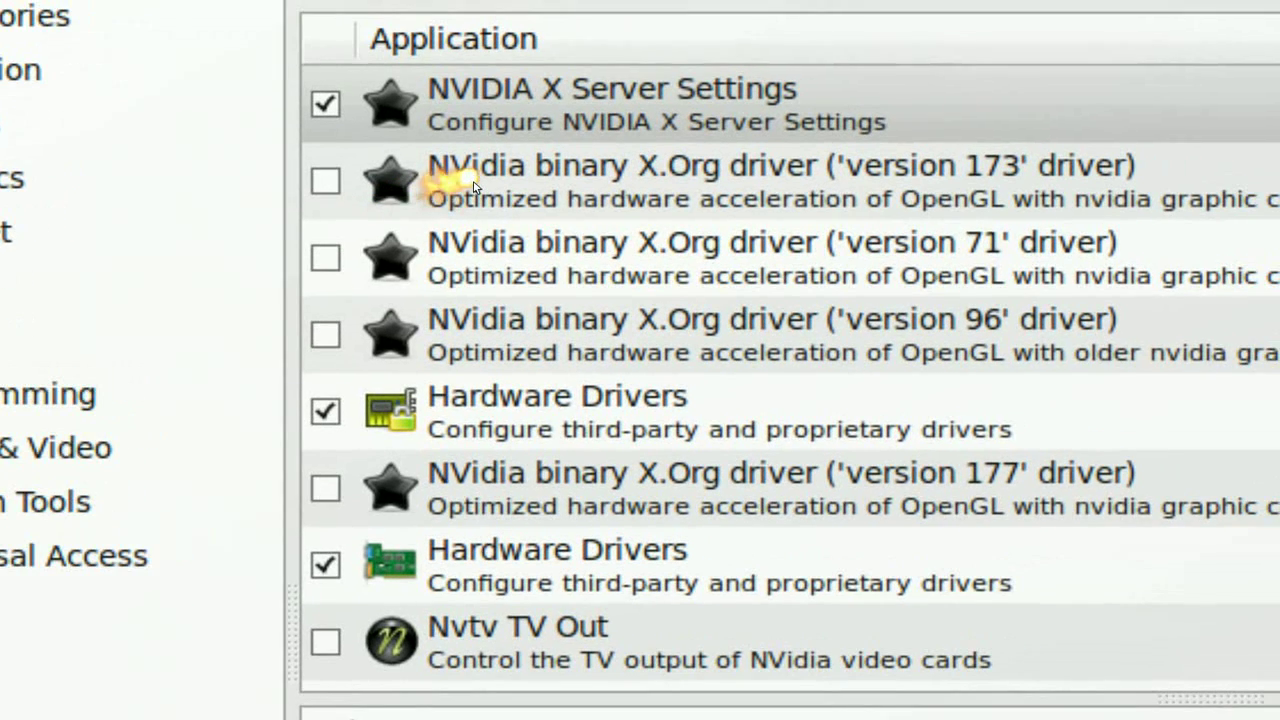
{"action": "scroll", "coordinate": [533, 208], "scroll_direction": "down", "scroll_amount": 2}
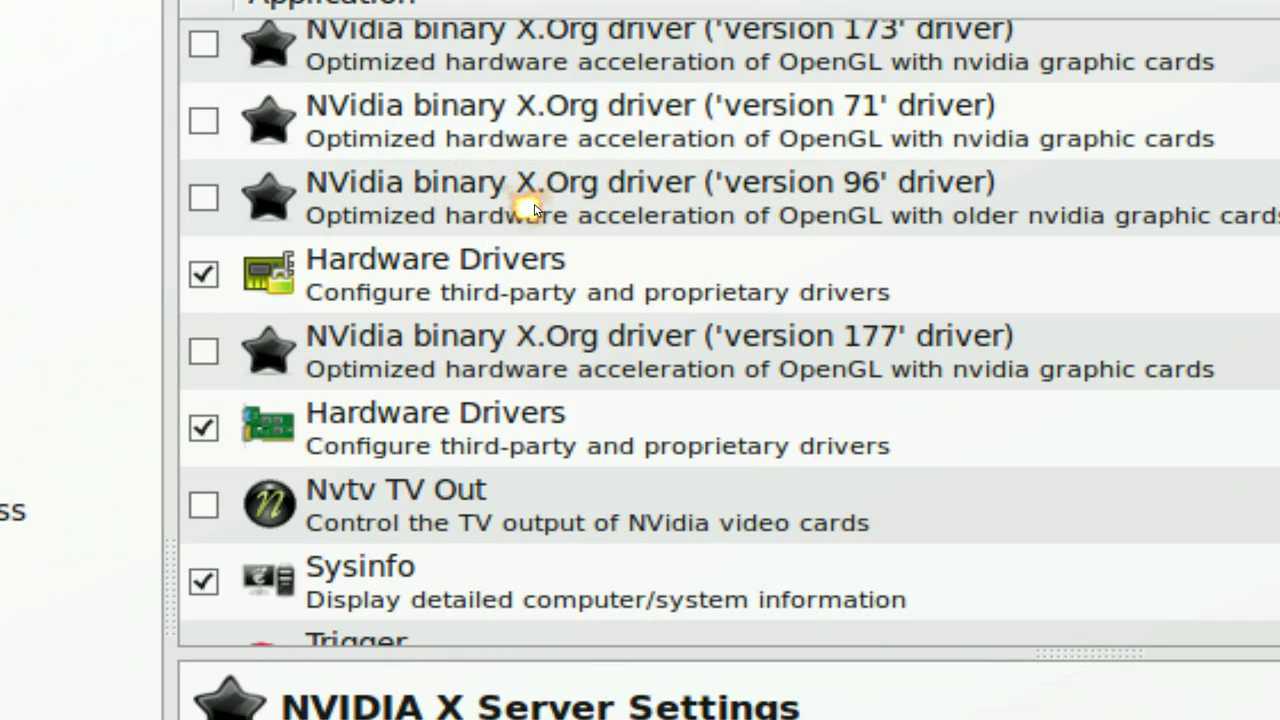
{"action": "scroll", "coordinate": [535, 210], "scroll_direction": "up", "scroll_amount": 2}
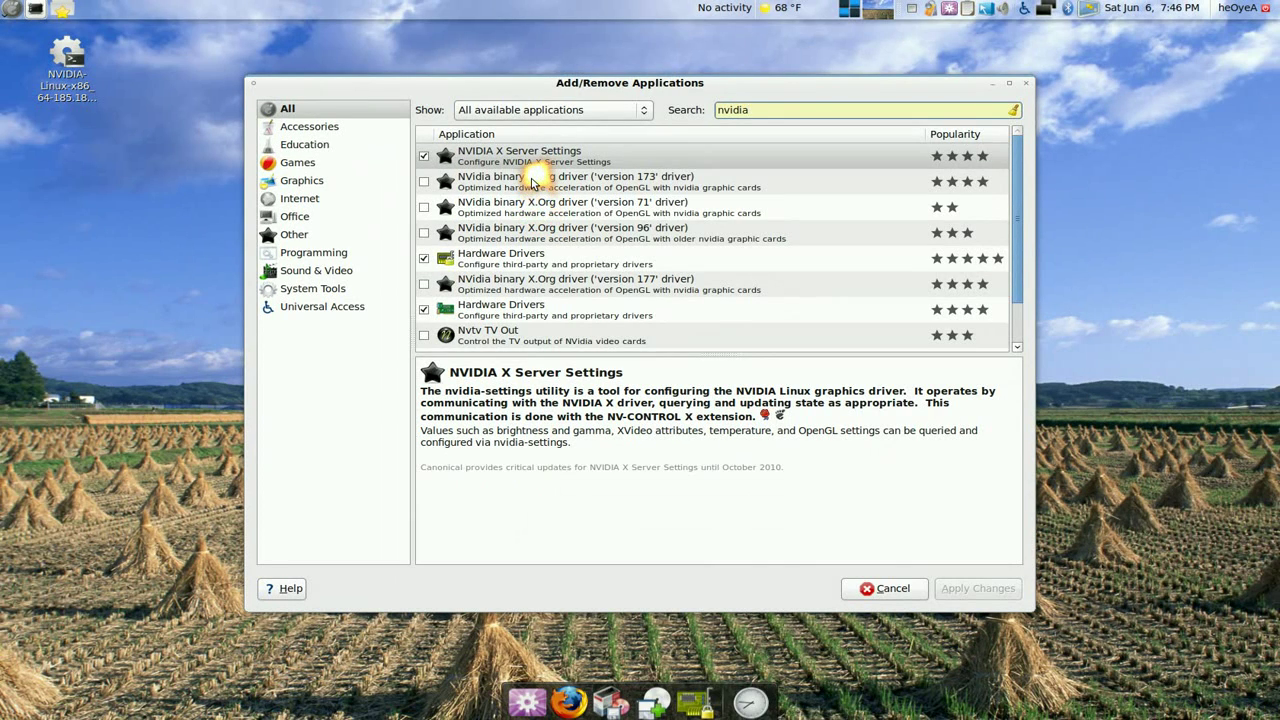
{"action": "left_click", "coordinate": [993, 83]}
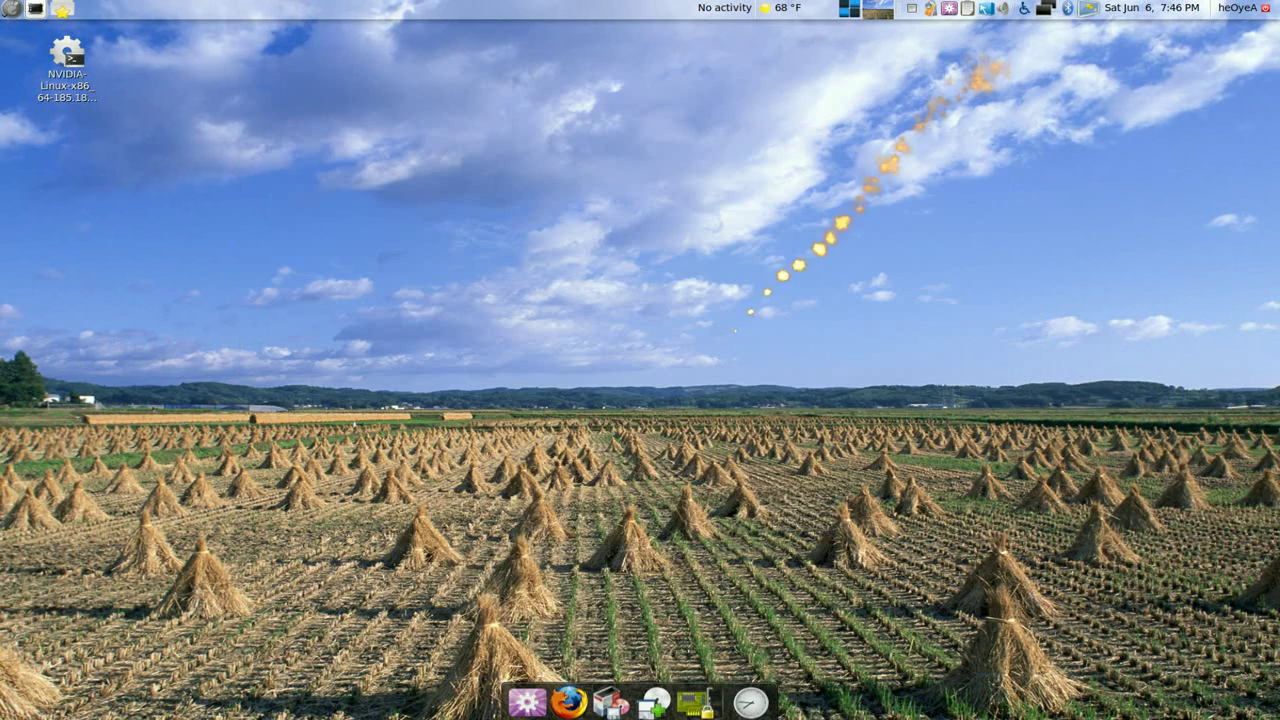
Step: In Synaptic, inspect nvidia-180-kernel-source, nvidia-180-modaliases and nvidia-glx-180, then list the fglrx packages
{"action": "left_click", "coordinate": [614, 702]}
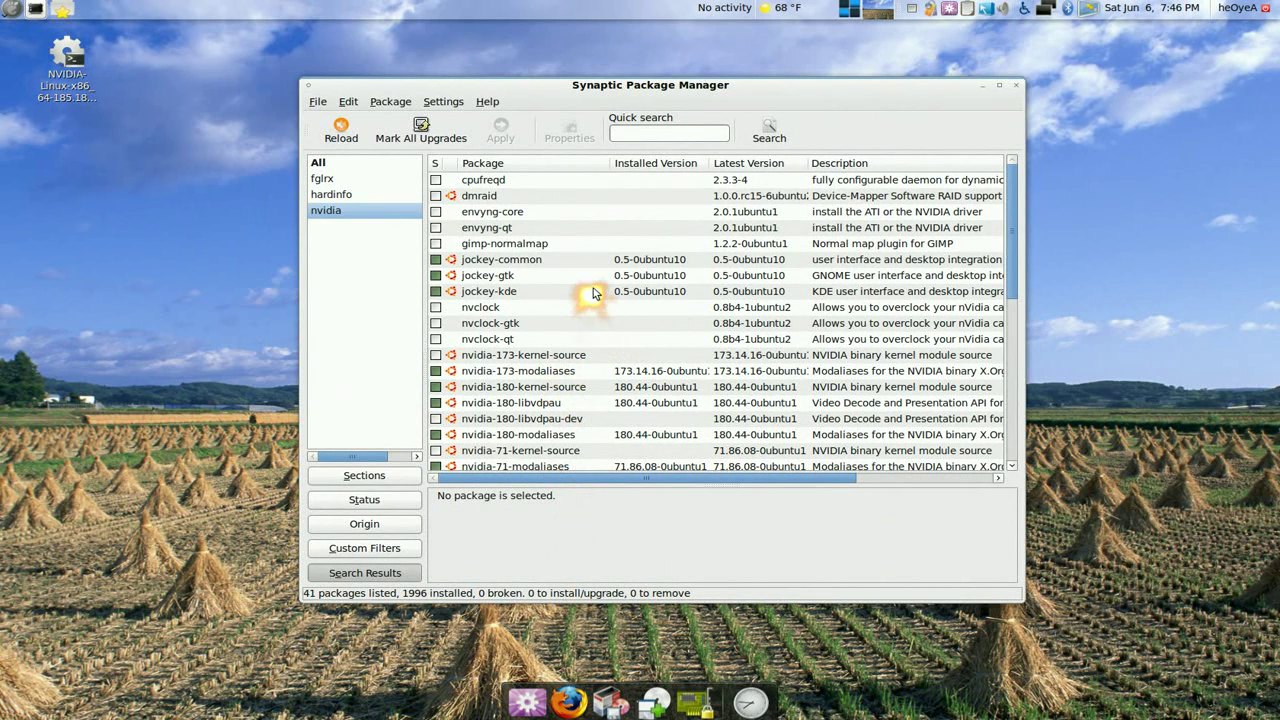
{"action": "scroll", "coordinate": [572, 240], "scroll_direction": "down", "scroll_amount": 2}
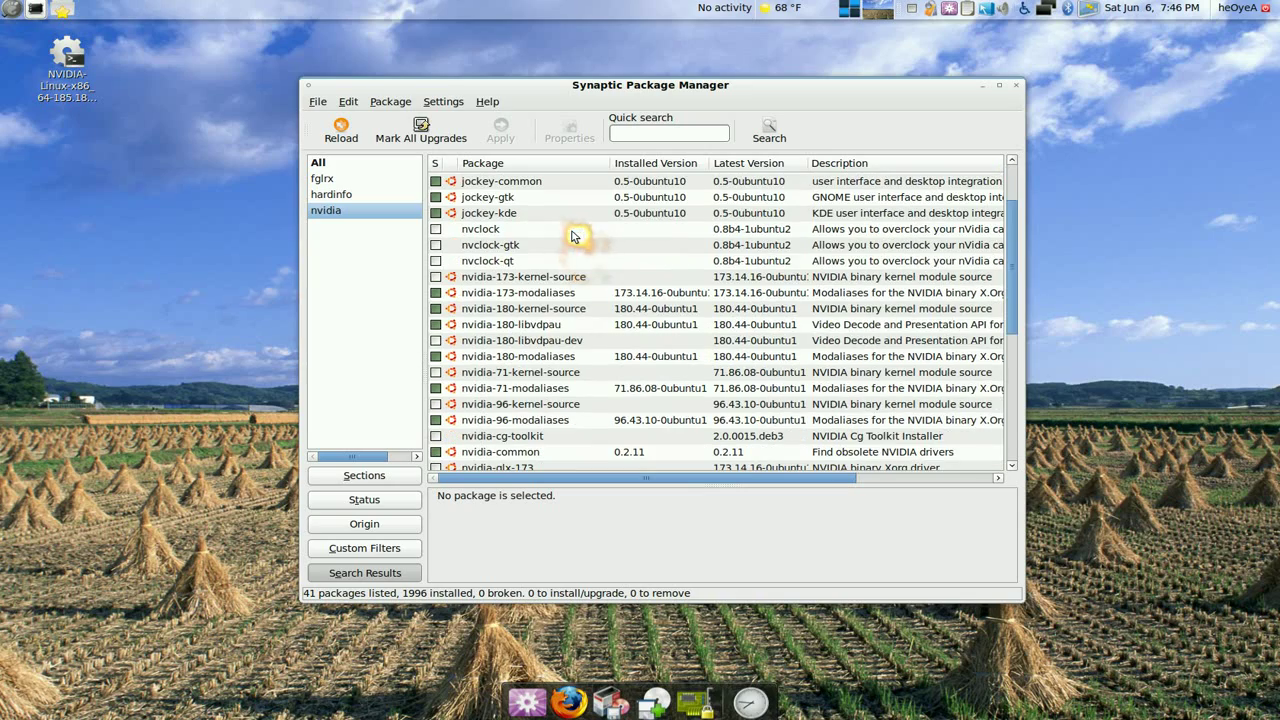
{"action": "scroll", "coordinate": [572, 236], "scroll_direction": "down", "scroll_amount": 1}
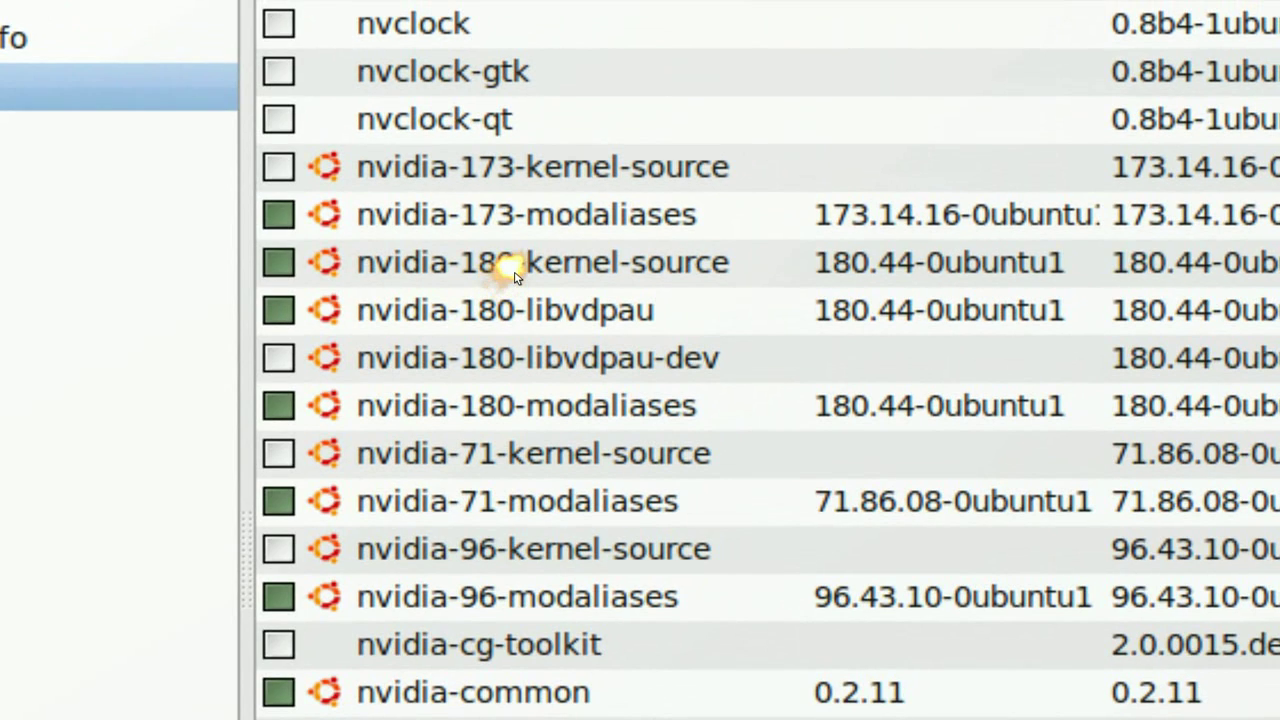
{"action": "left_click", "coordinate": [512, 274]}
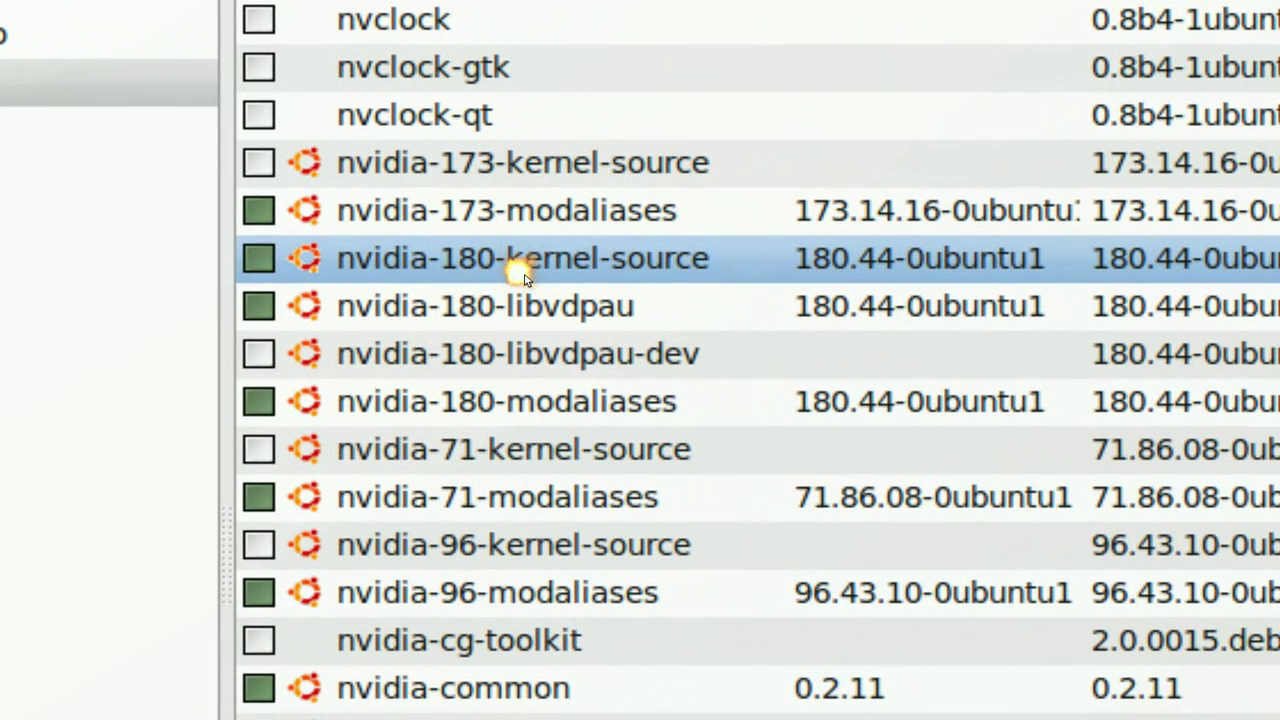
{"action": "scroll", "coordinate": [525, 290], "scroll_direction": "down", "scroll_amount": 1}
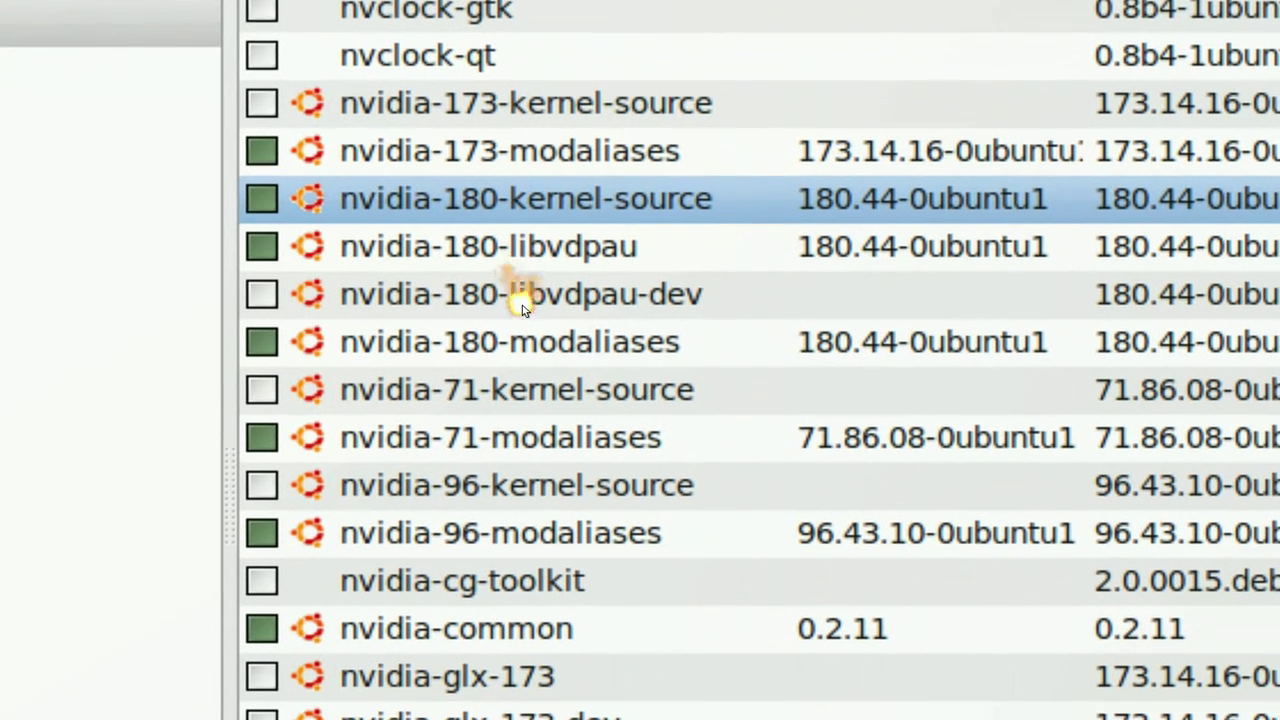
{"action": "left_click", "coordinate": [517, 320]}
{"action": "scroll", "coordinate": [510, 330], "scroll_direction": "down", "scroll_amount": 2}
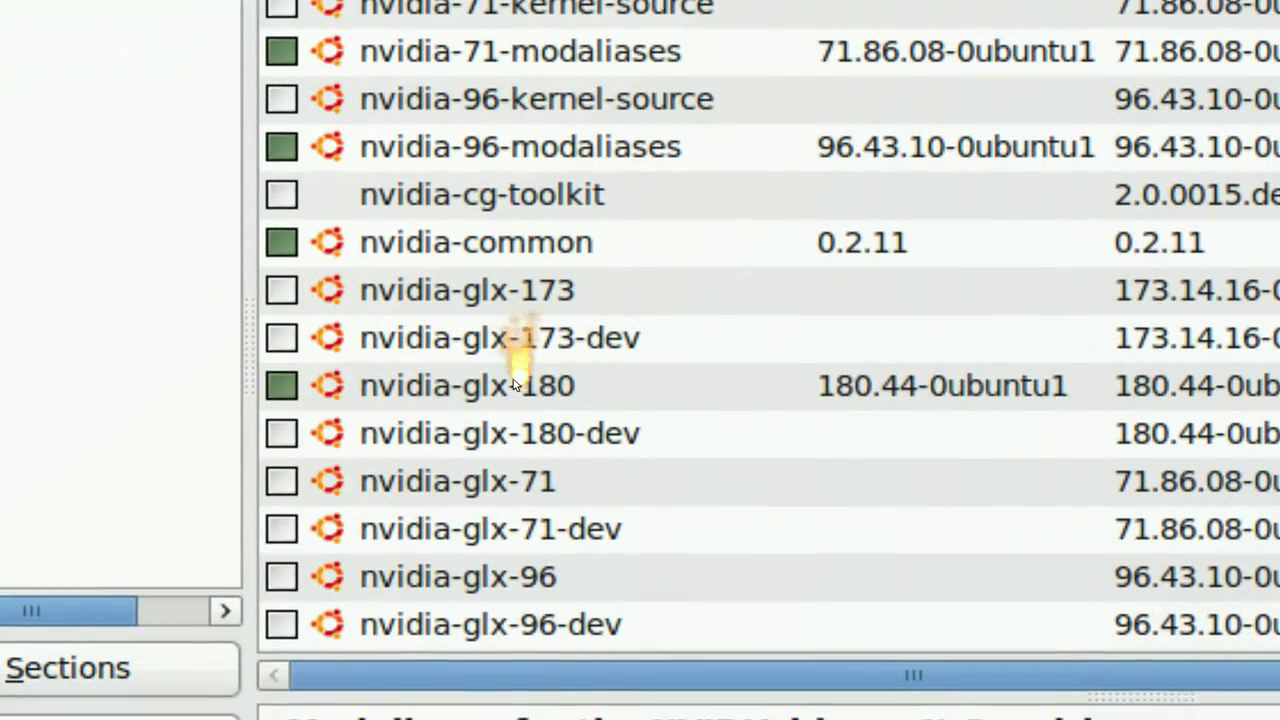
{"action": "left_click", "coordinate": [499, 518]}
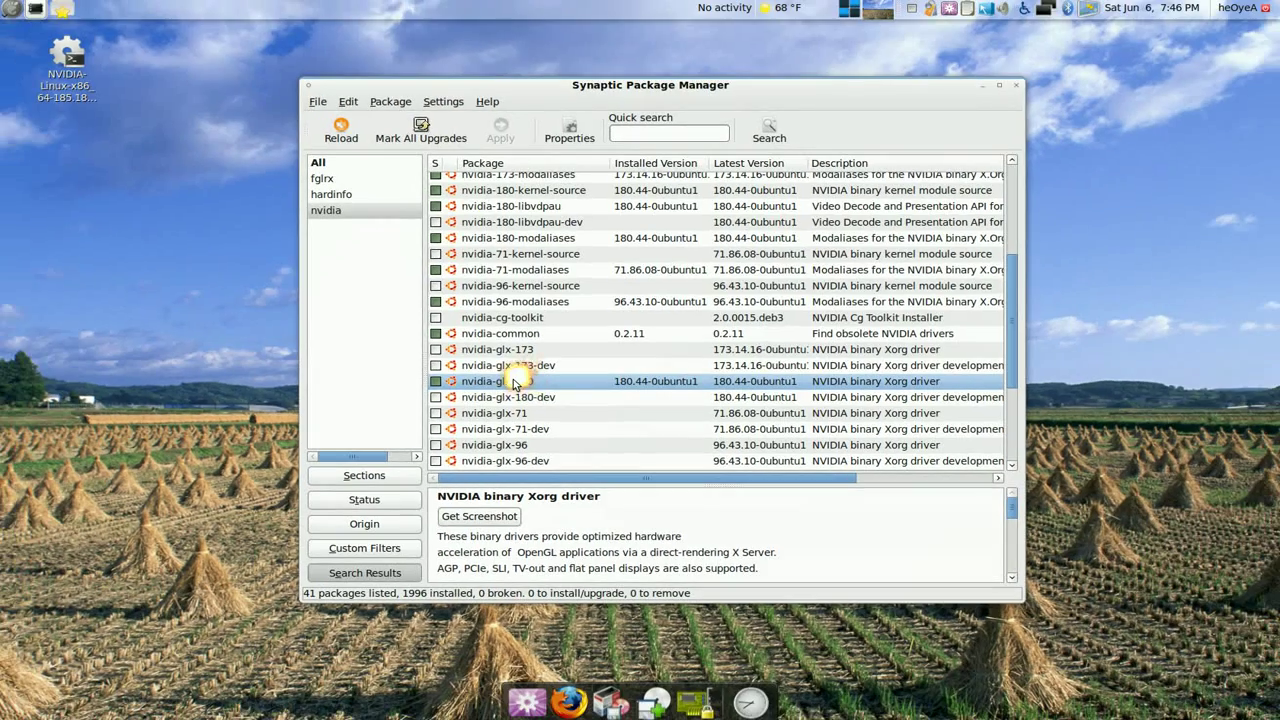
{"action": "left_click", "coordinate": [336, 181]}
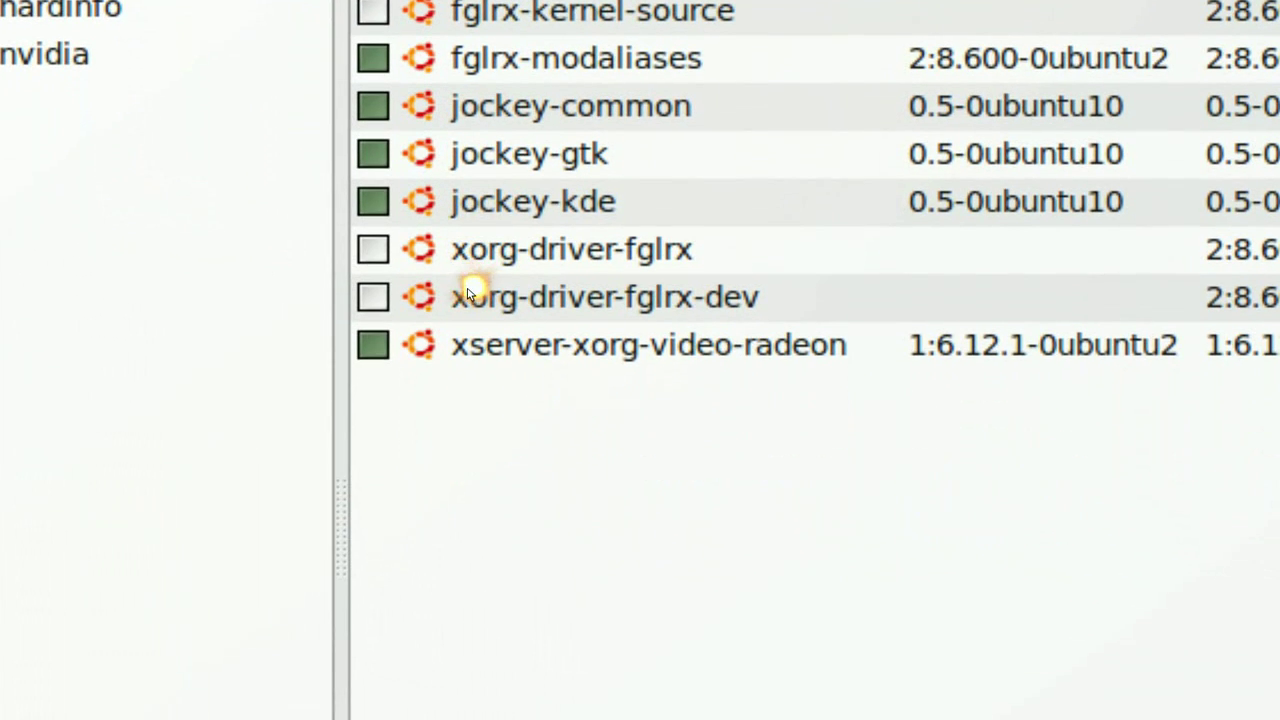
Step: Read the xorg-driver-fglrx, fglrx-kernel-source and fglrx-amdcccle details, filter to hardinfo, then close Synaptic
{"action": "left_click", "coordinate": [470, 268]}
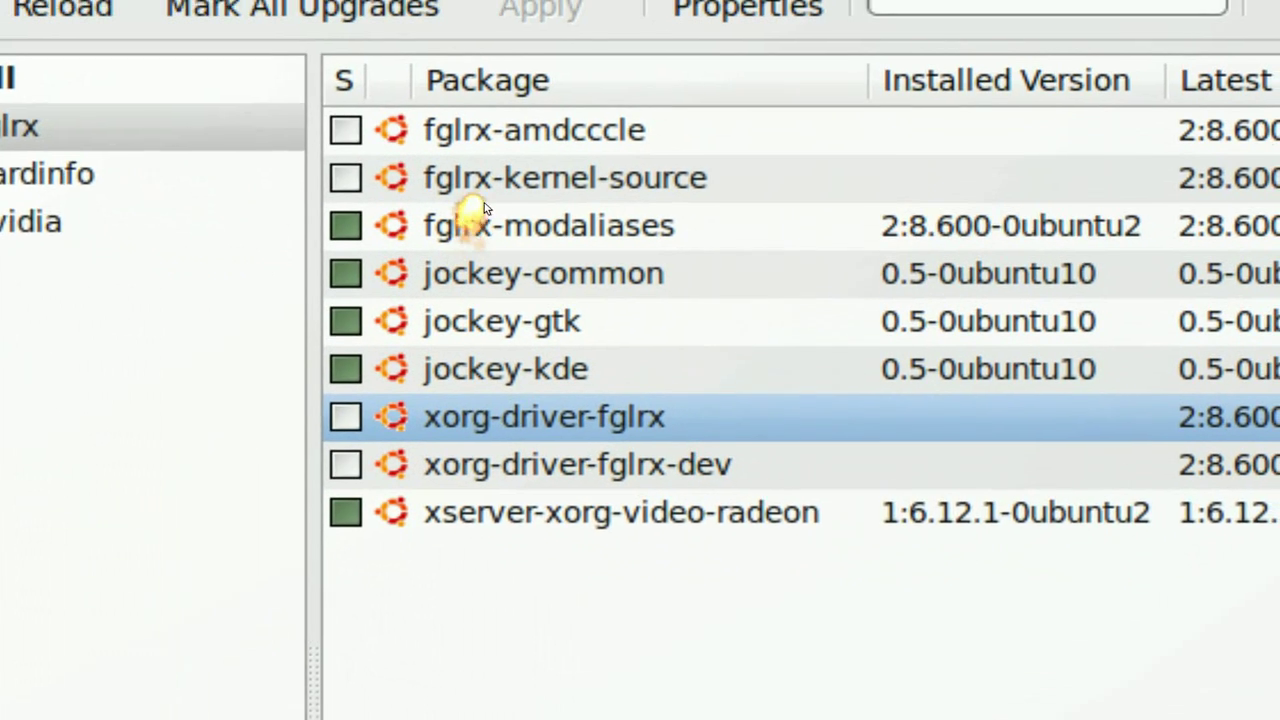
{"action": "left_click", "coordinate": [541, 28]}
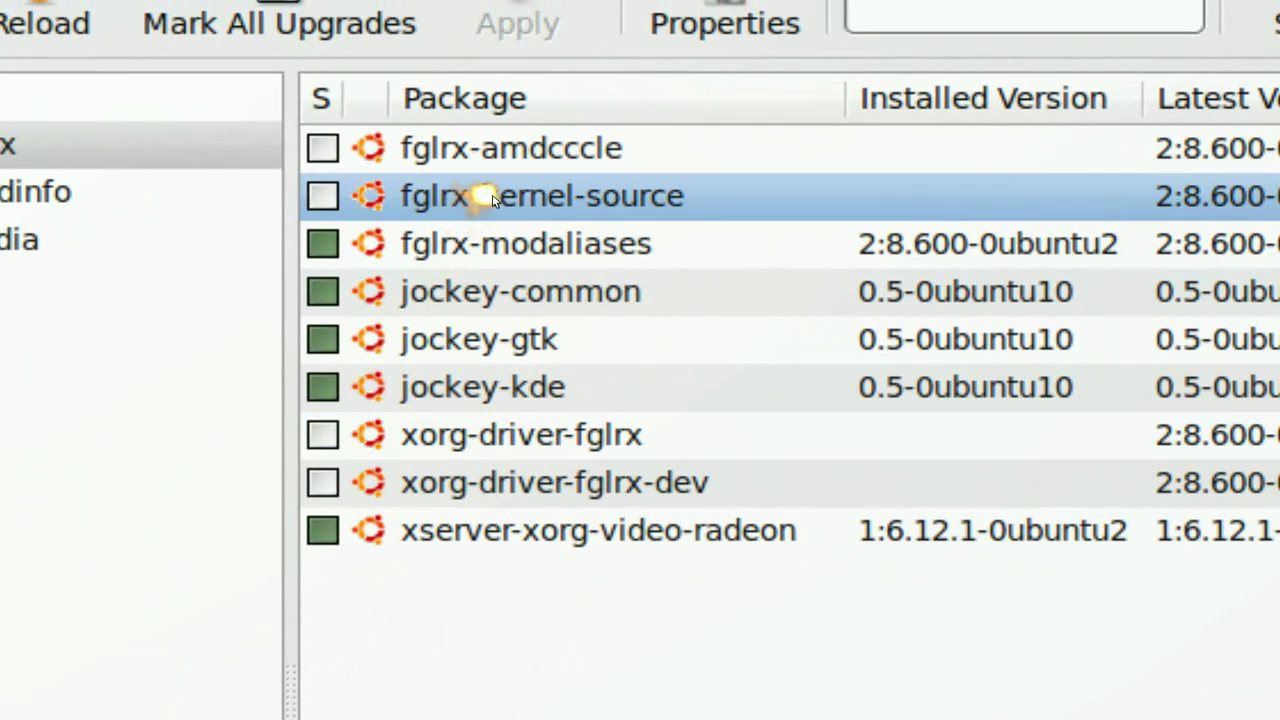
{"action": "left_click", "coordinate": [514, 150]}
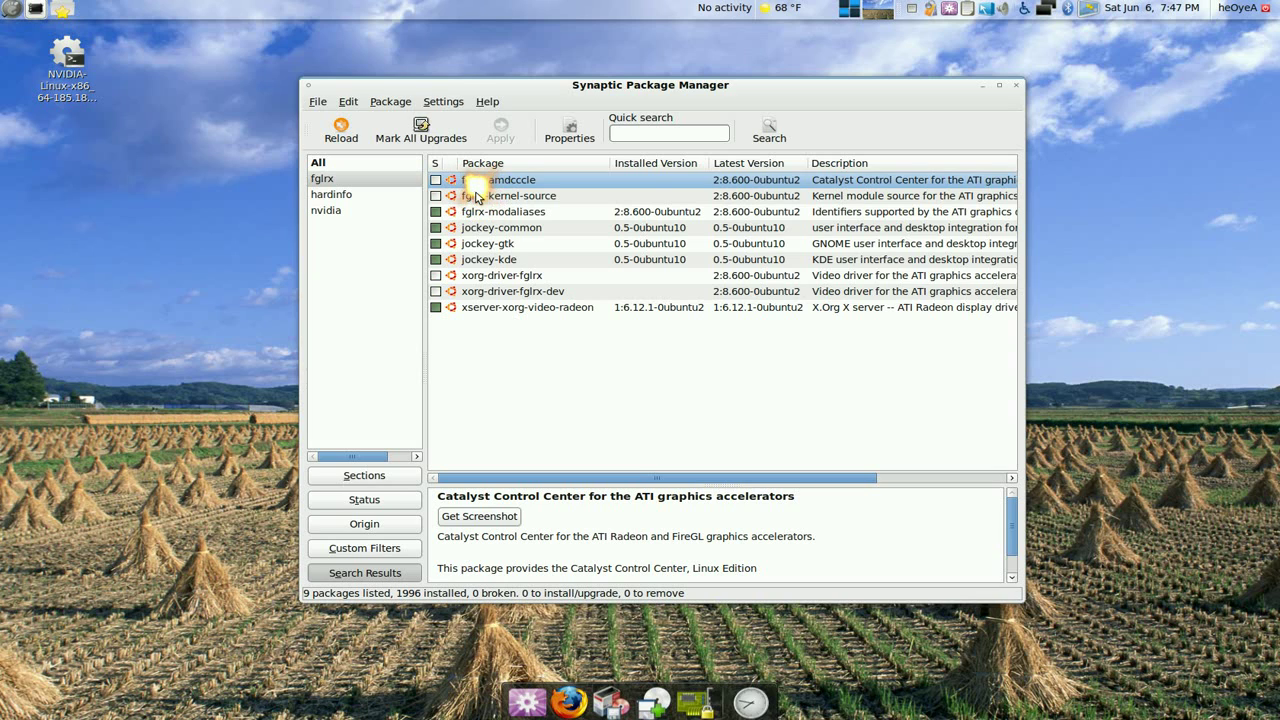
{"action": "left_click", "coordinate": [398, 195]}
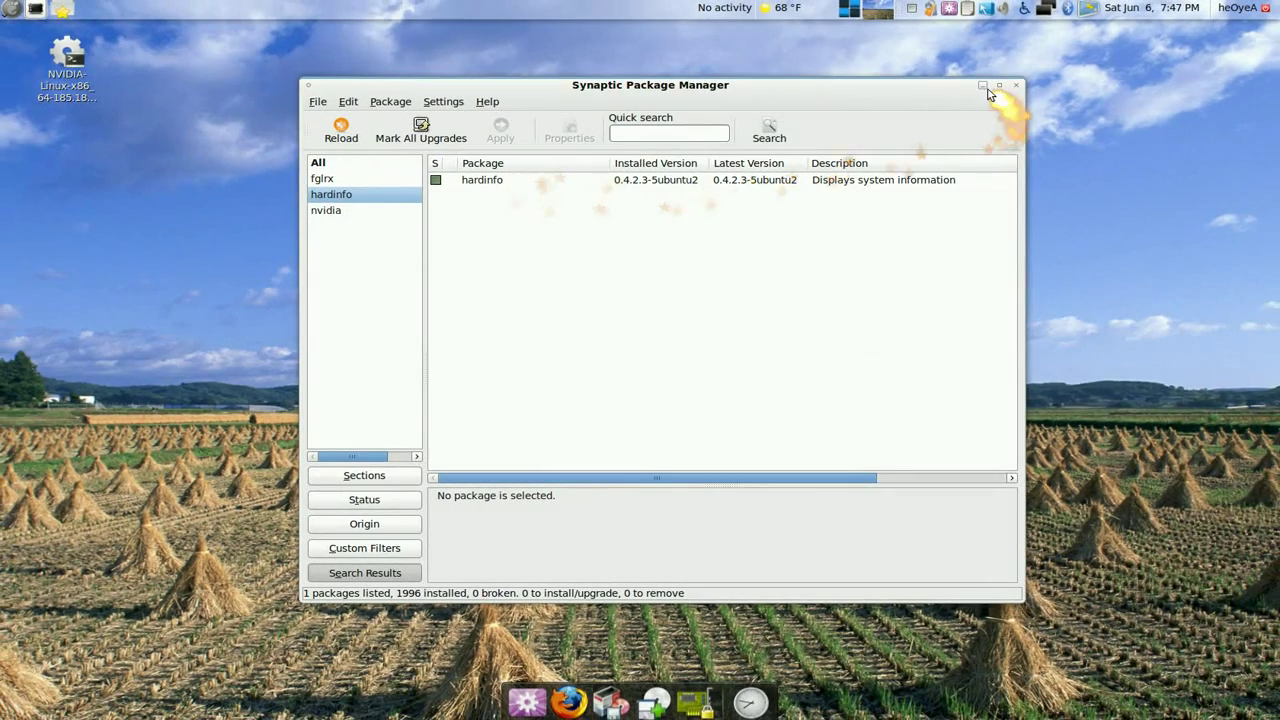
{"action": "left_click", "coordinate": [1016, 85]}
Step: Launch System Profiler and Benchmark from System > Preferences
{"action": "left_click", "coordinate": [10, 8]}
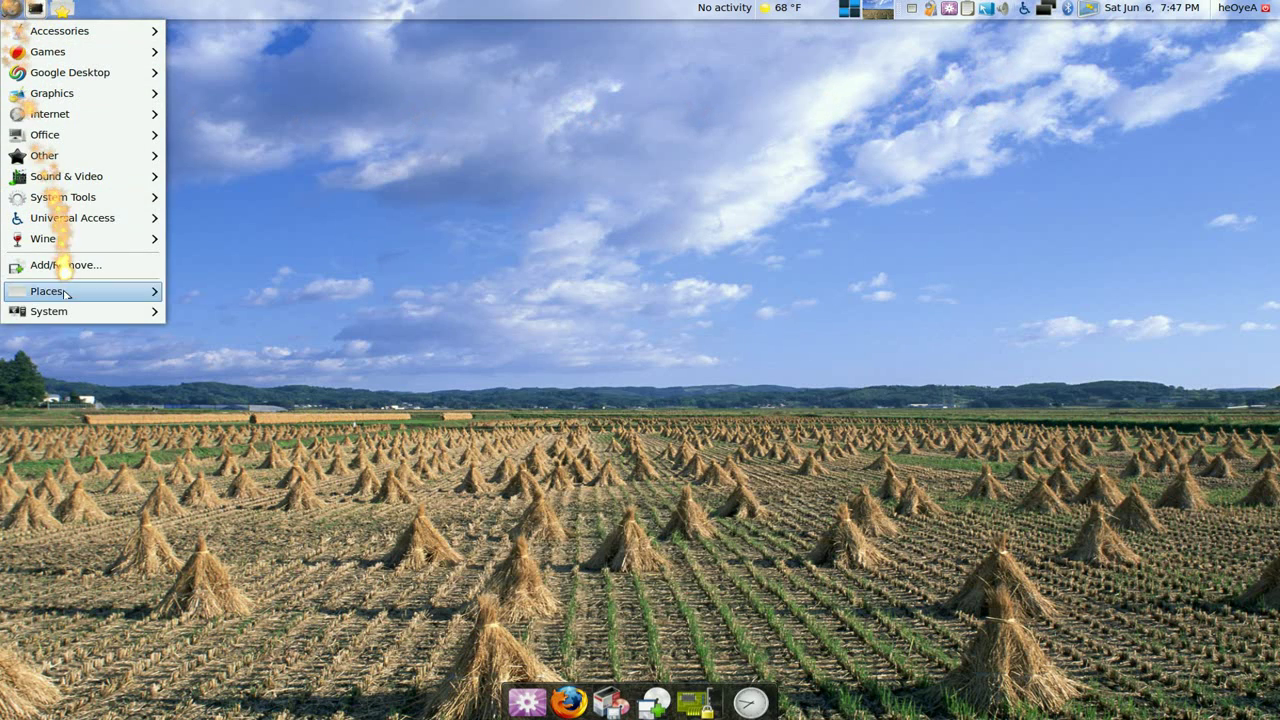
{"action": "mouse_move", "coordinate": [50, 311]}
{"action": "mouse_move", "coordinate": [205, 313]}
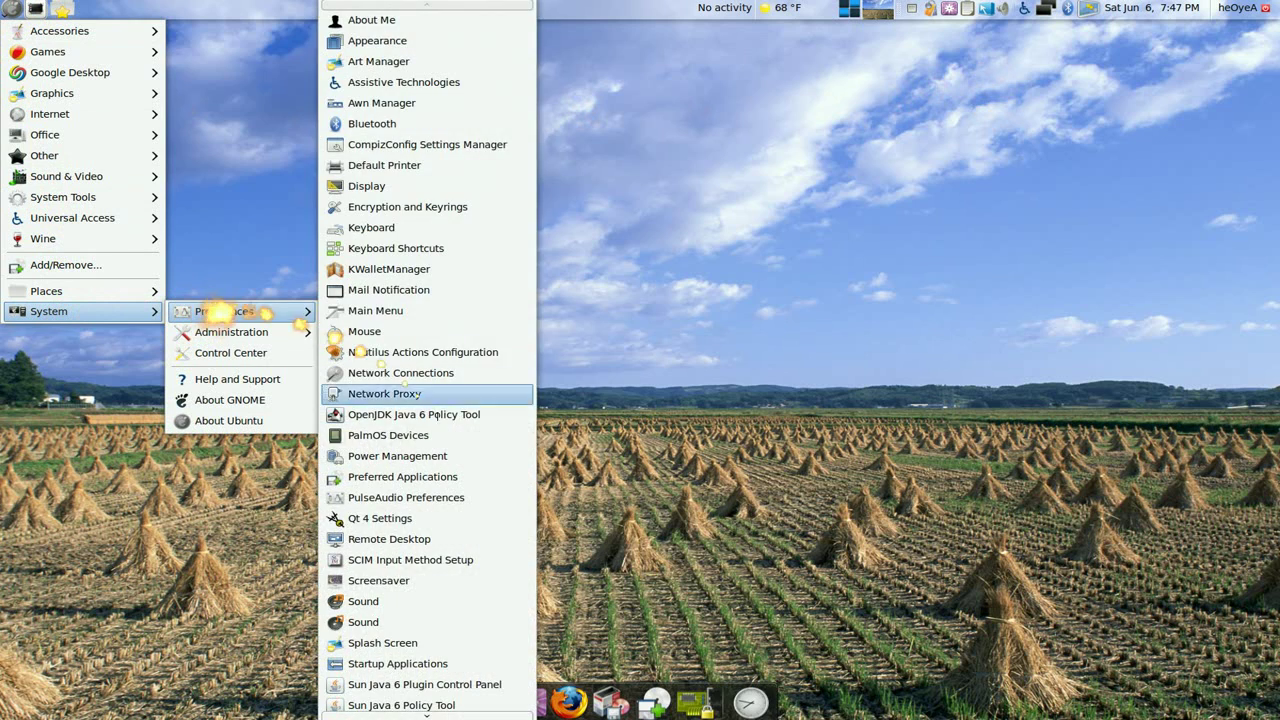
{"action": "mouse_move", "coordinate": [434, 716]}
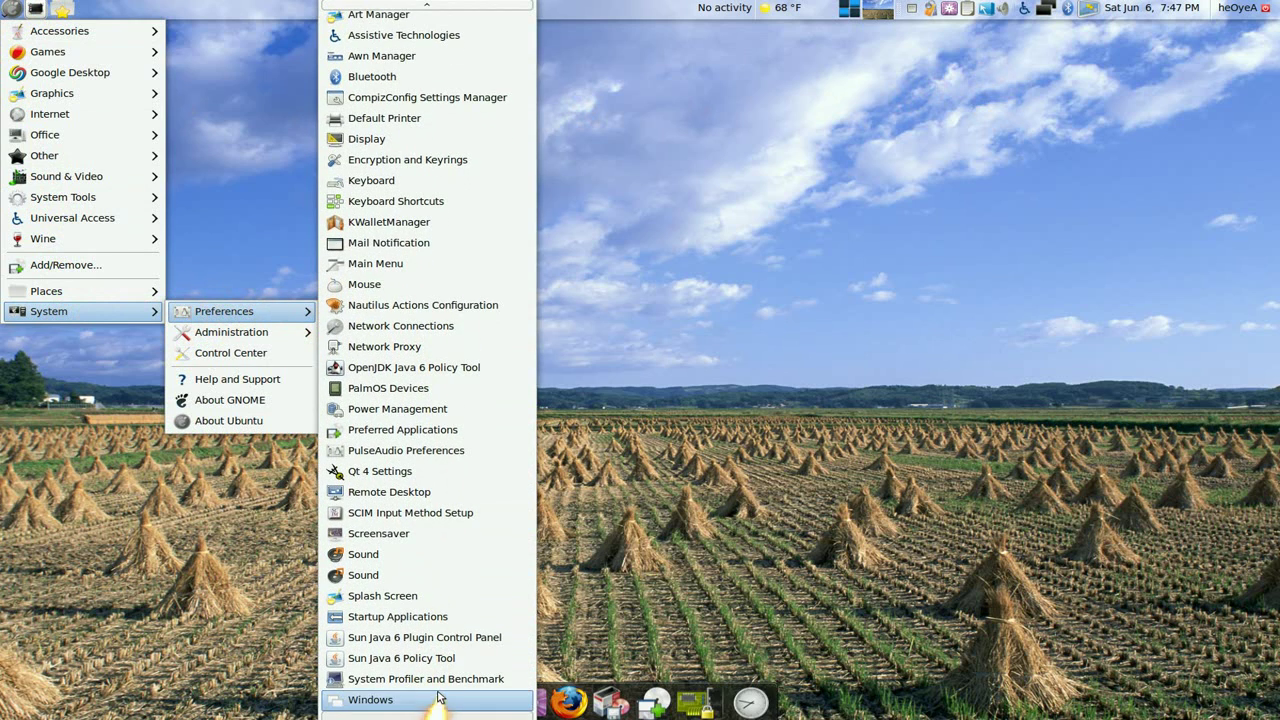
{"action": "left_click", "coordinate": [440, 678]}
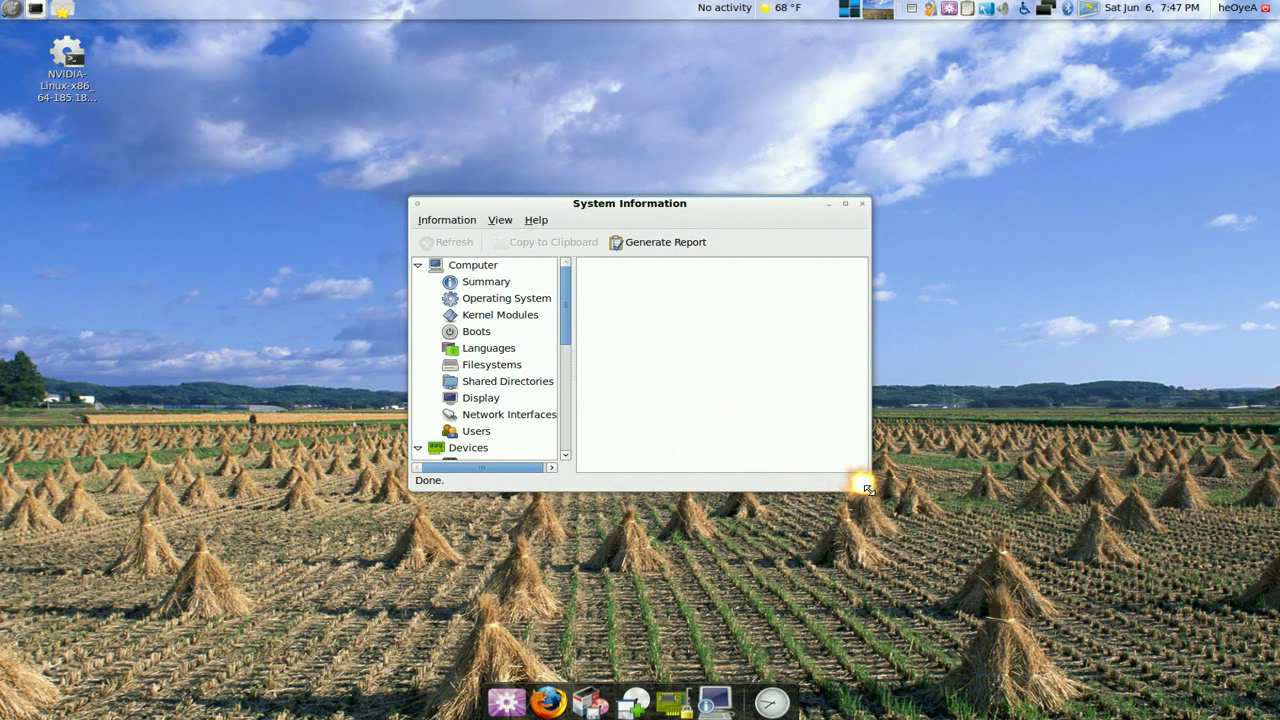
Step: Enlarge the window, review the Summary (AMD Athlon, 2033MB, Ubuntu 9.04, 1680x1050), then minimize it
{"action": "left_click_drag", "start_coordinate": [866, 488], "coordinate": [1186, 561]}
{"action": "left_click", "coordinate": [518, 290]}
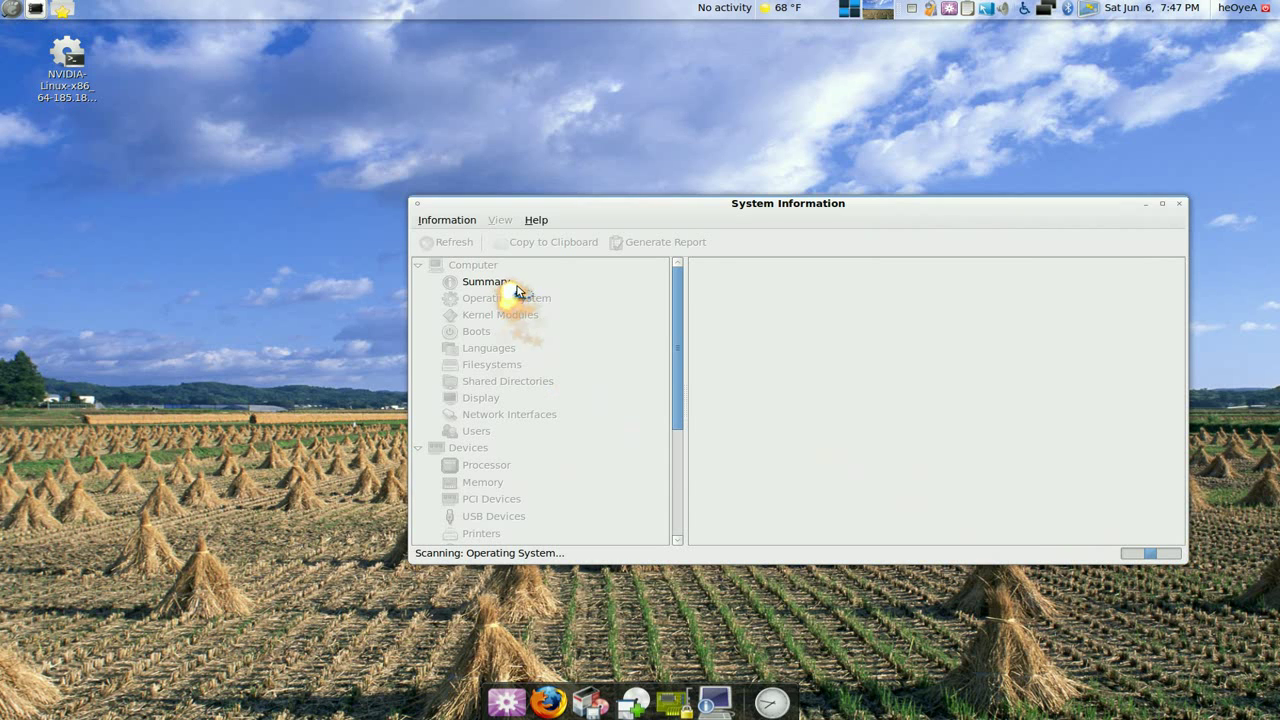
{"action": "left_click_drag", "start_coordinate": [730, 203], "coordinate": [607, 197]}
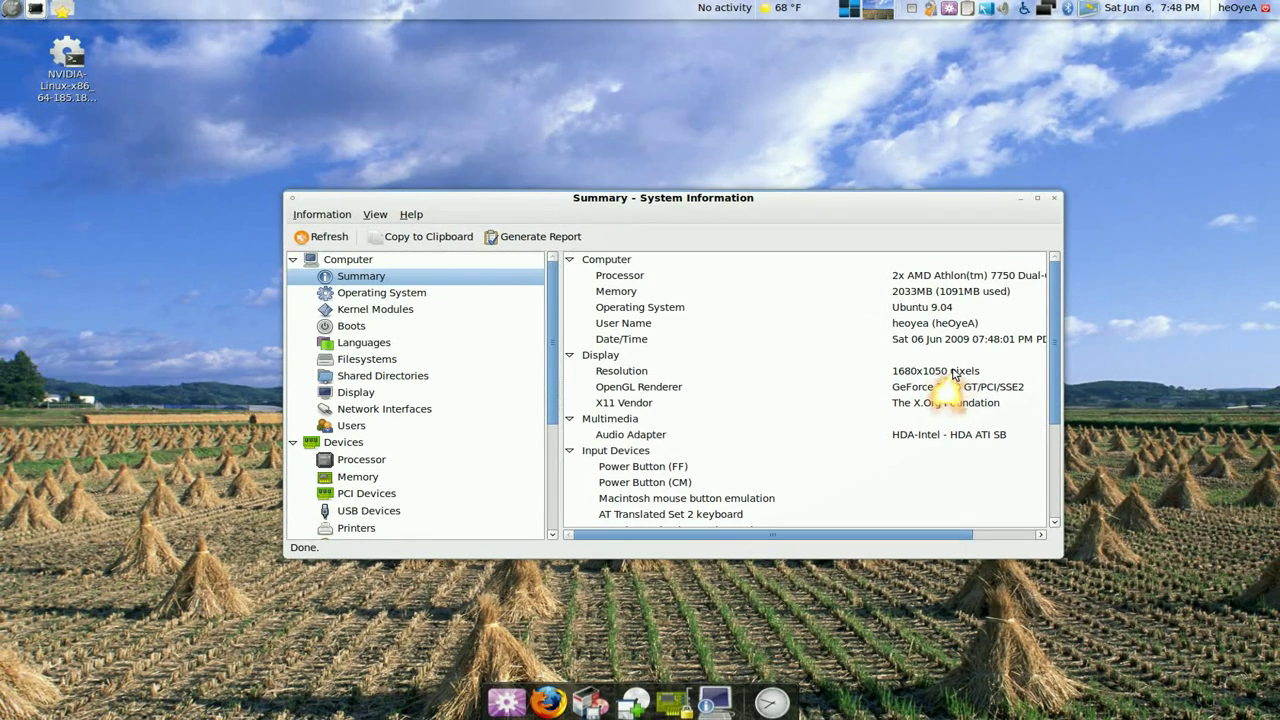
{"action": "left_click", "coordinate": [1014, 198]}
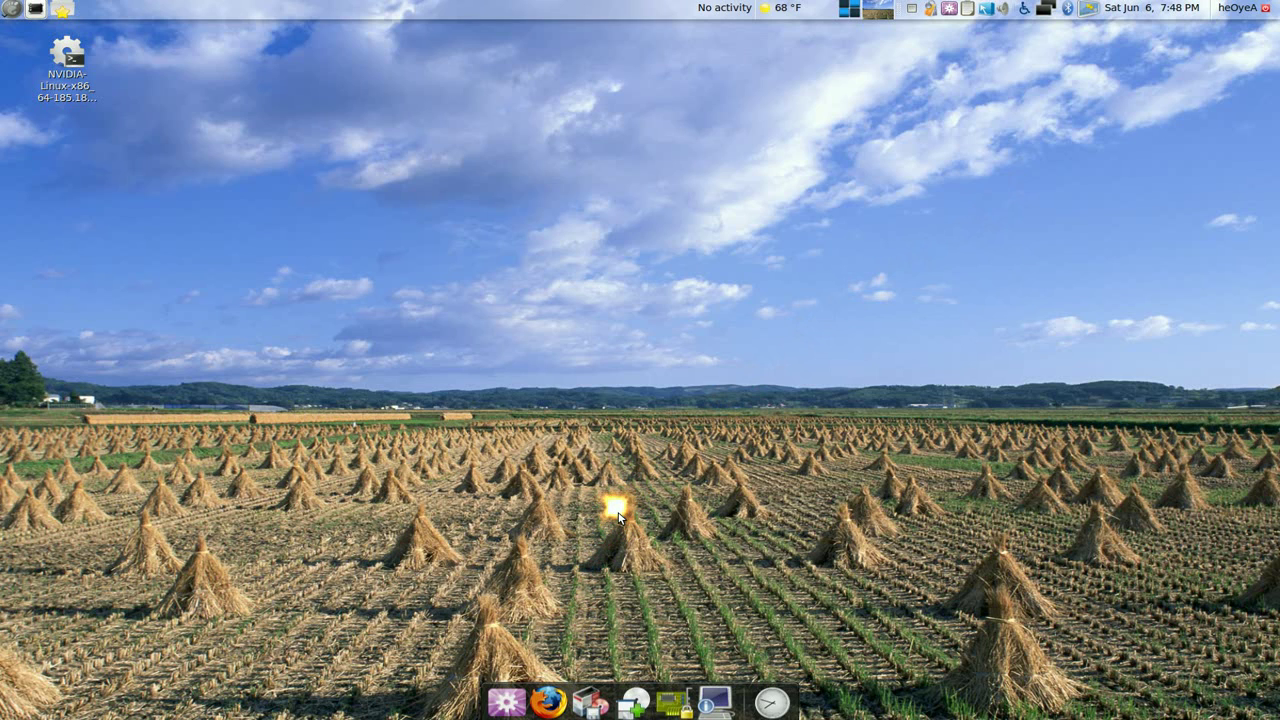
Step: On AMD's site, download the ATI Catalyst 9.5 Linux x86_64 driver for Radeon HD 3xxx Series
{"action": "left_click", "coordinate": [550, 702]}
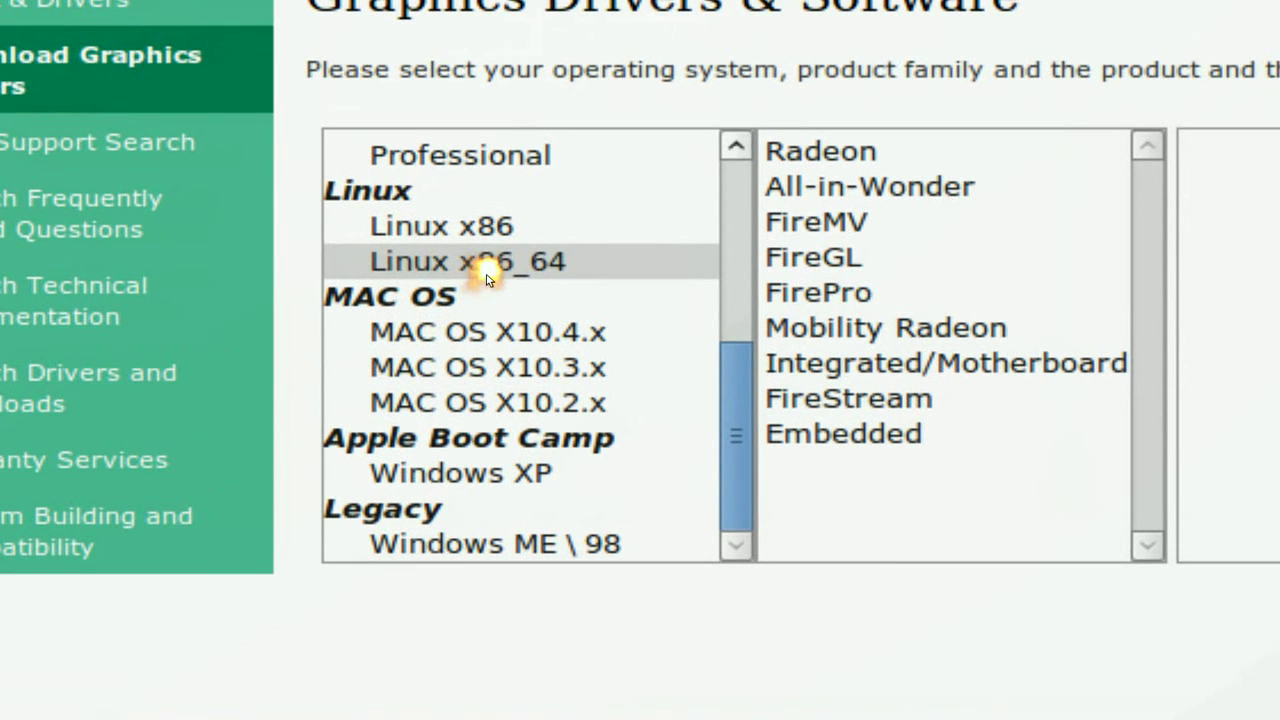
{"action": "left_click", "coordinate": [486, 274]}
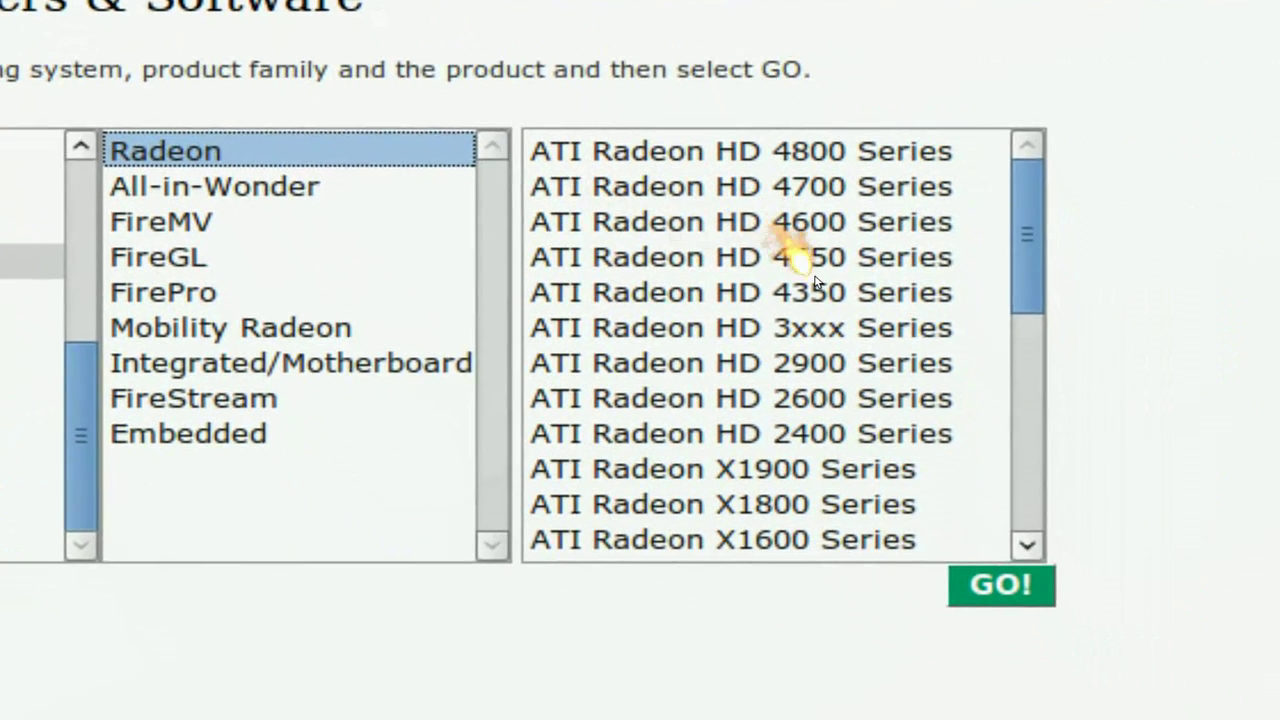
{"action": "left_click", "coordinate": [828, 332]}
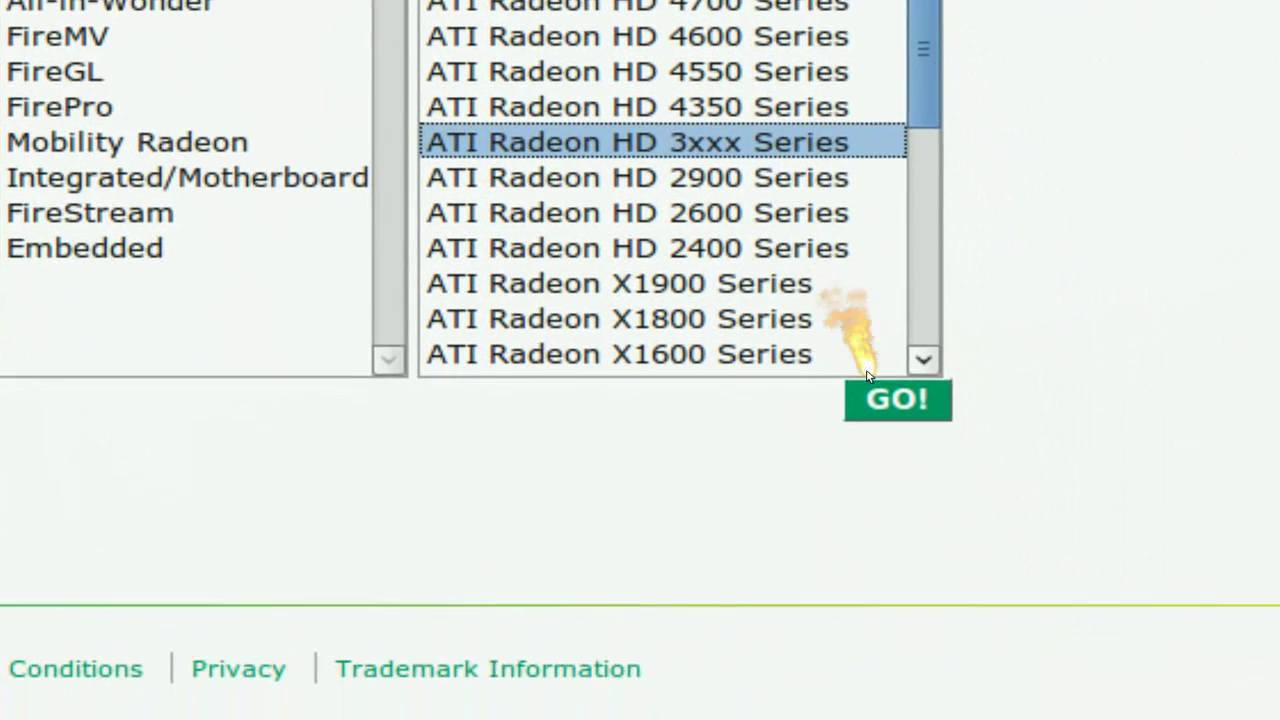
{"action": "left_click", "coordinate": [957, 545]}
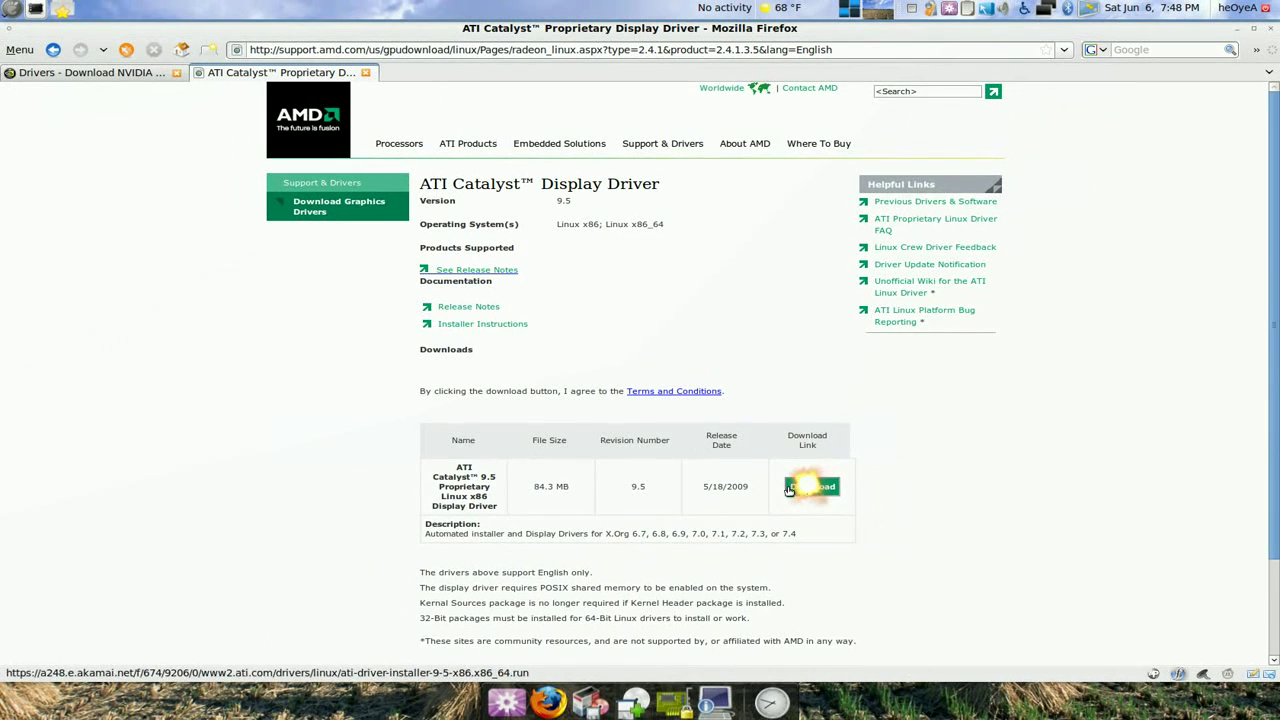
{"action": "scroll", "coordinate": [789, 489], "scroll_direction": "down", "scroll_amount": 3}
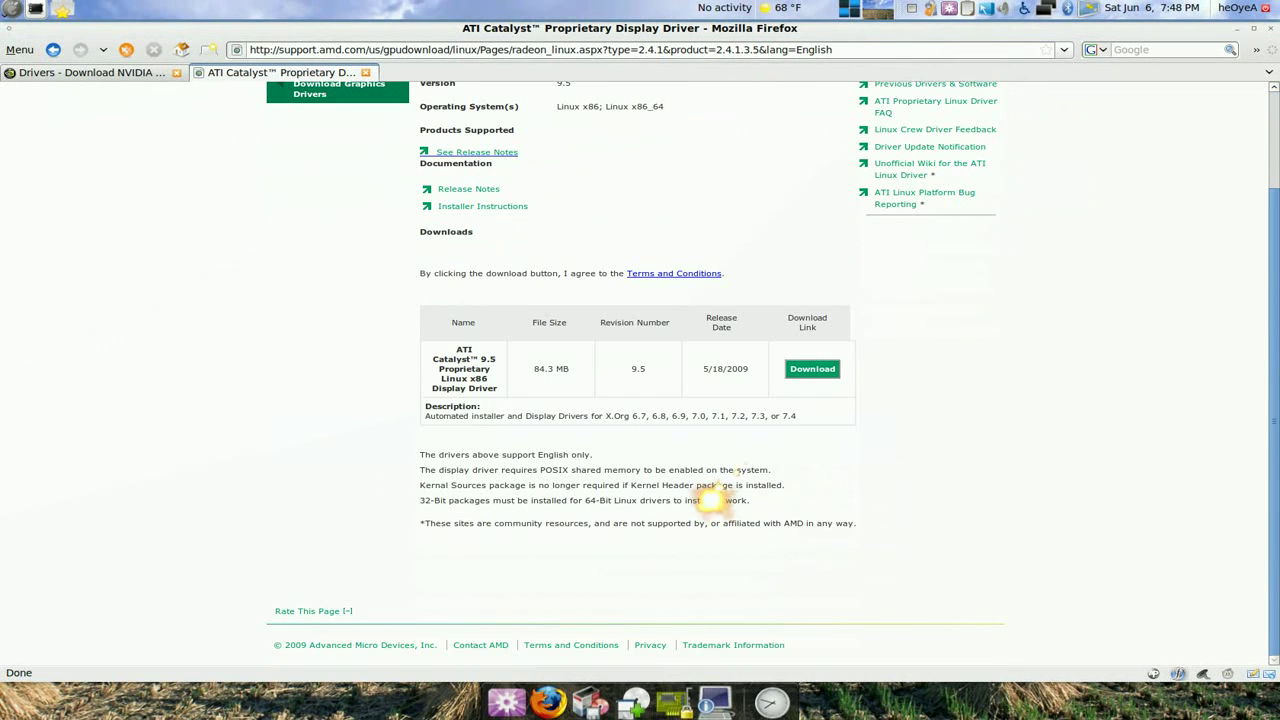
{"action": "left_click", "coordinate": [810, 370]}
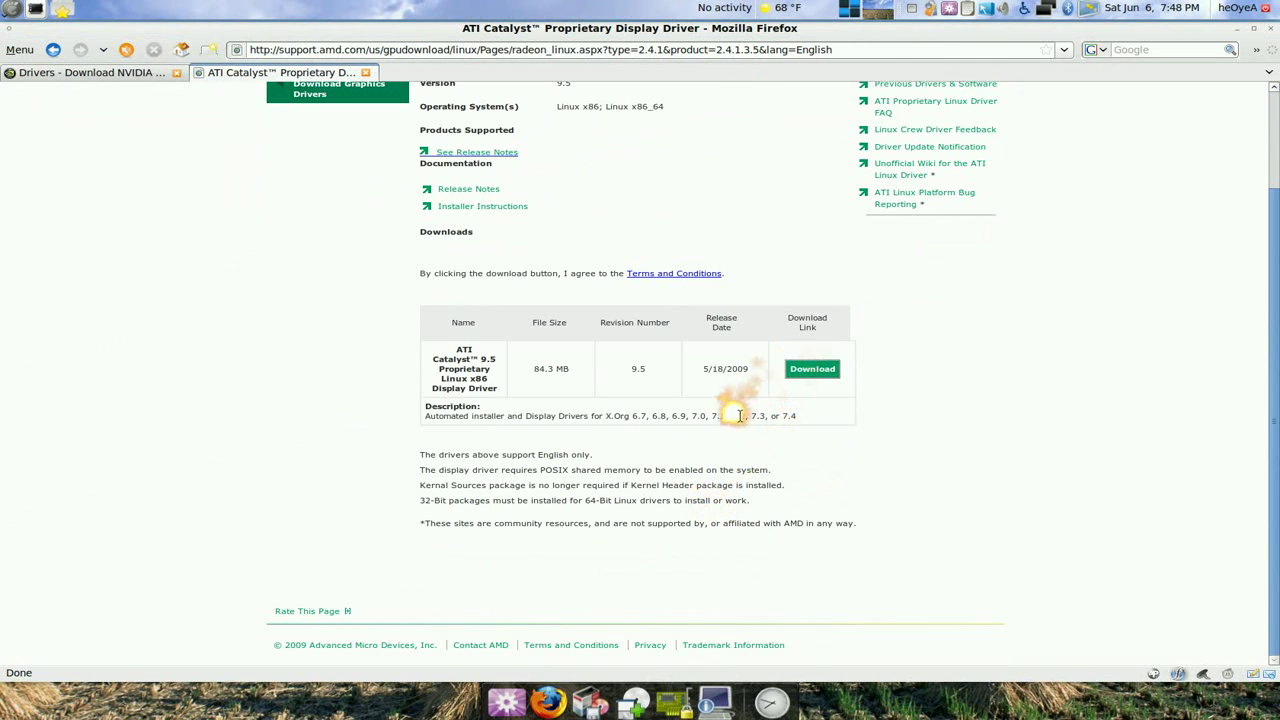
{"action": "left_click", "coordinate": [130, 74]}
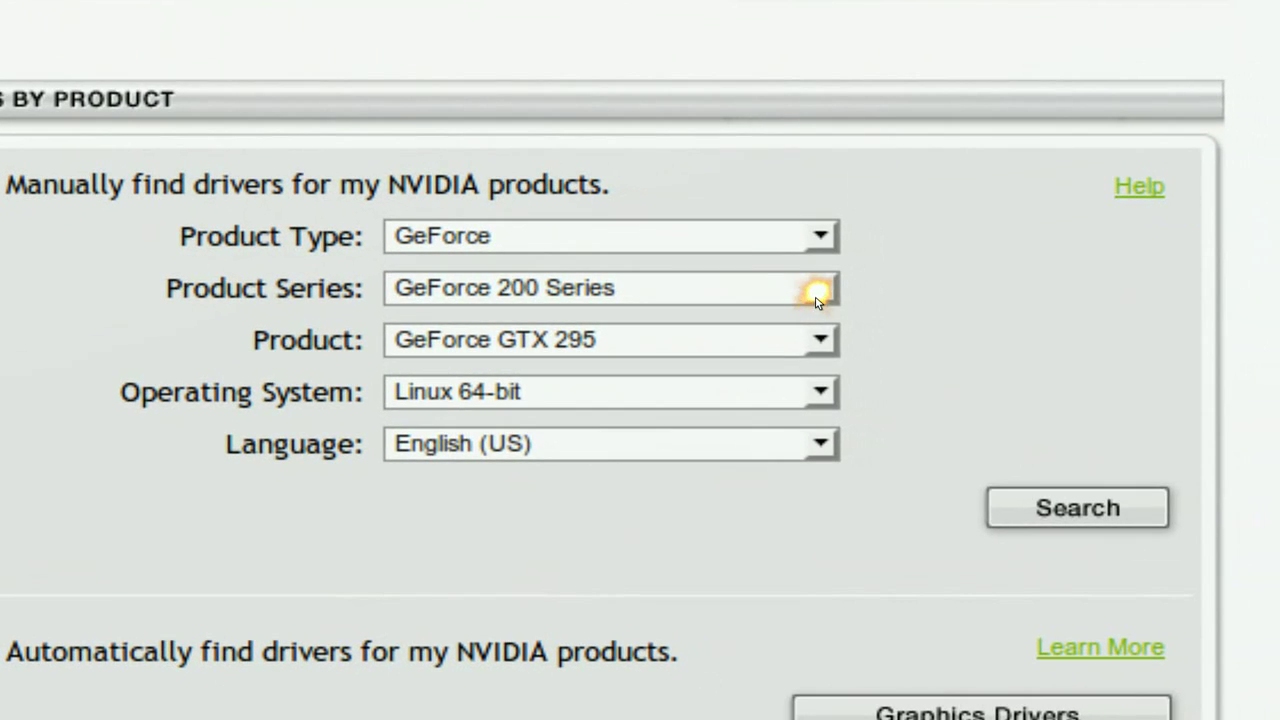
Step: Find NVIDIA's GeForce 7 Series Linux 64-bit driver, scroll to the 185.18.14 download steps, then minimize Firefox
{"action": "left_click", "coordinate": [816, 292]}
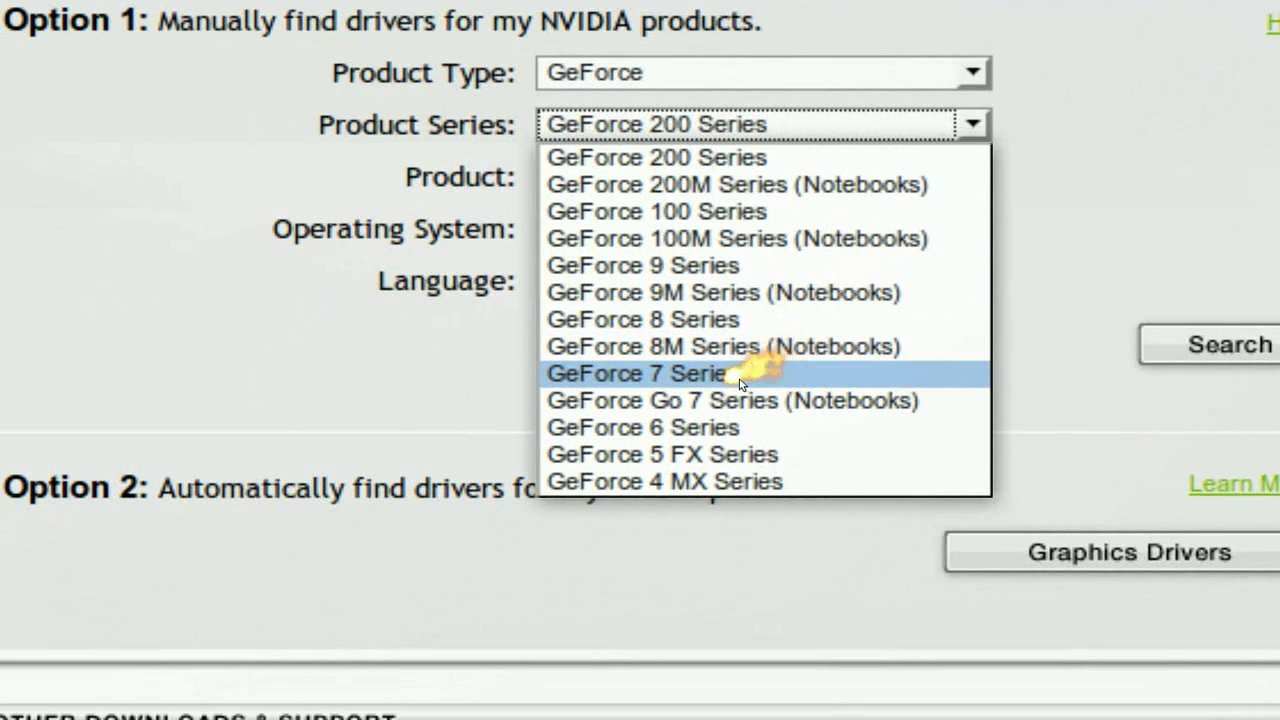
{"action": "left_click", "coordinate": [741, 380]}
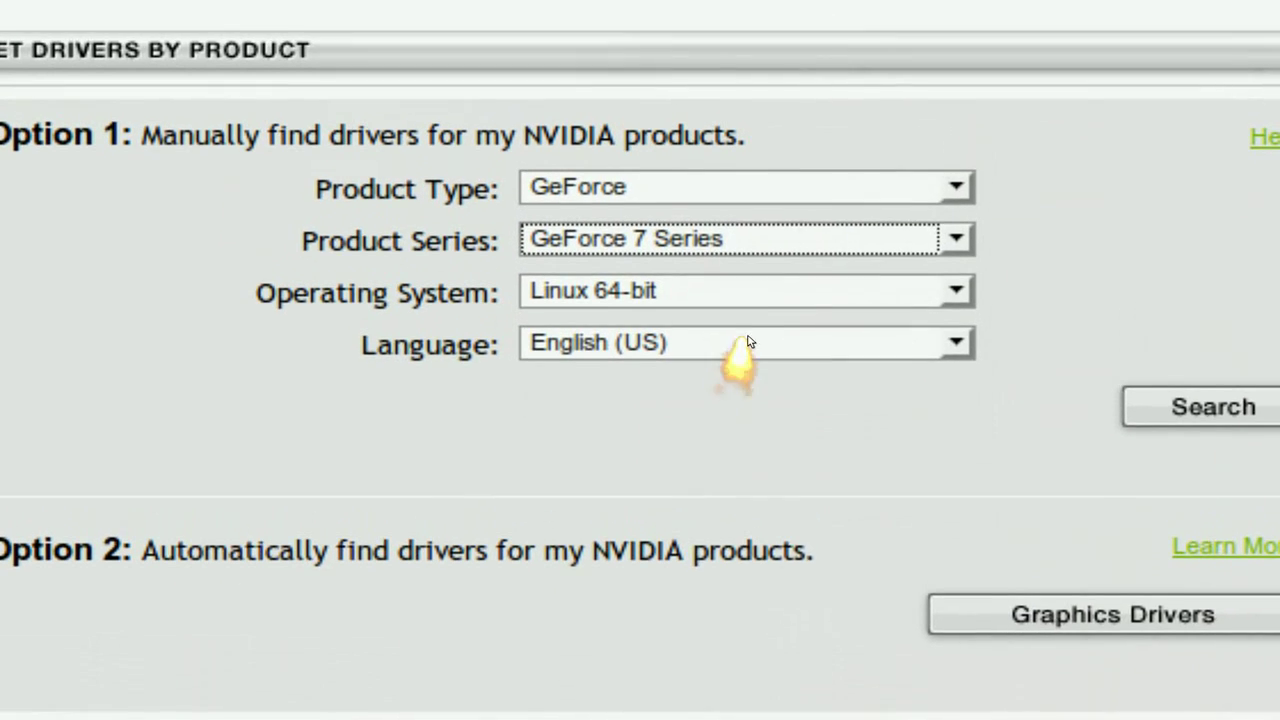
{"action": "left_click", "coordinate": [759, 292]}
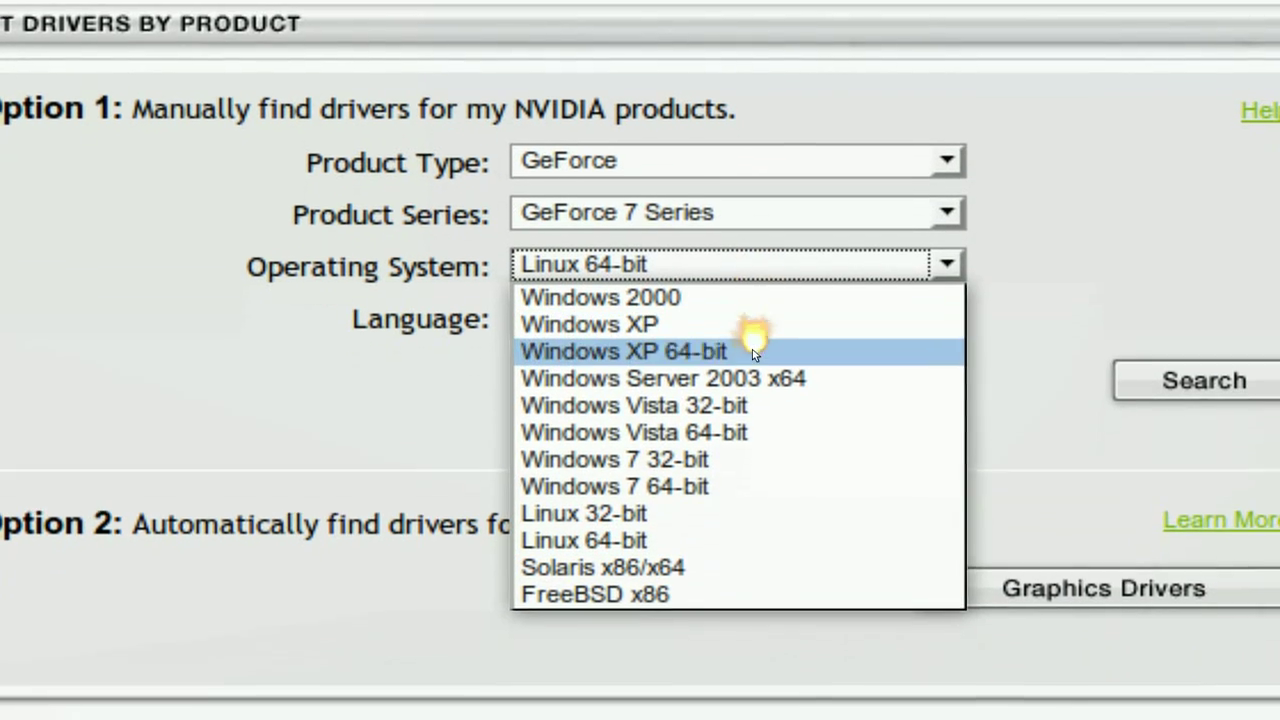
{"action": "left_click", "coordinate": [732, 536]}
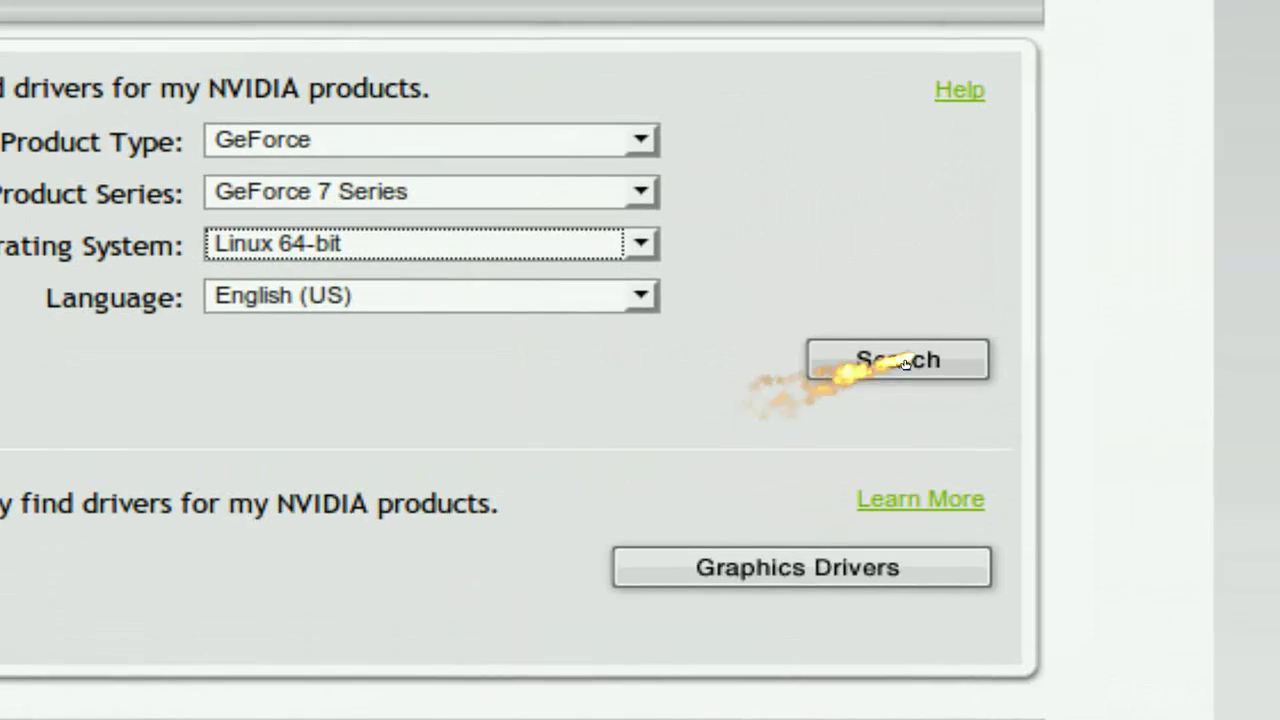
{"action": "left_click", "coordinate": [1231, 263]}
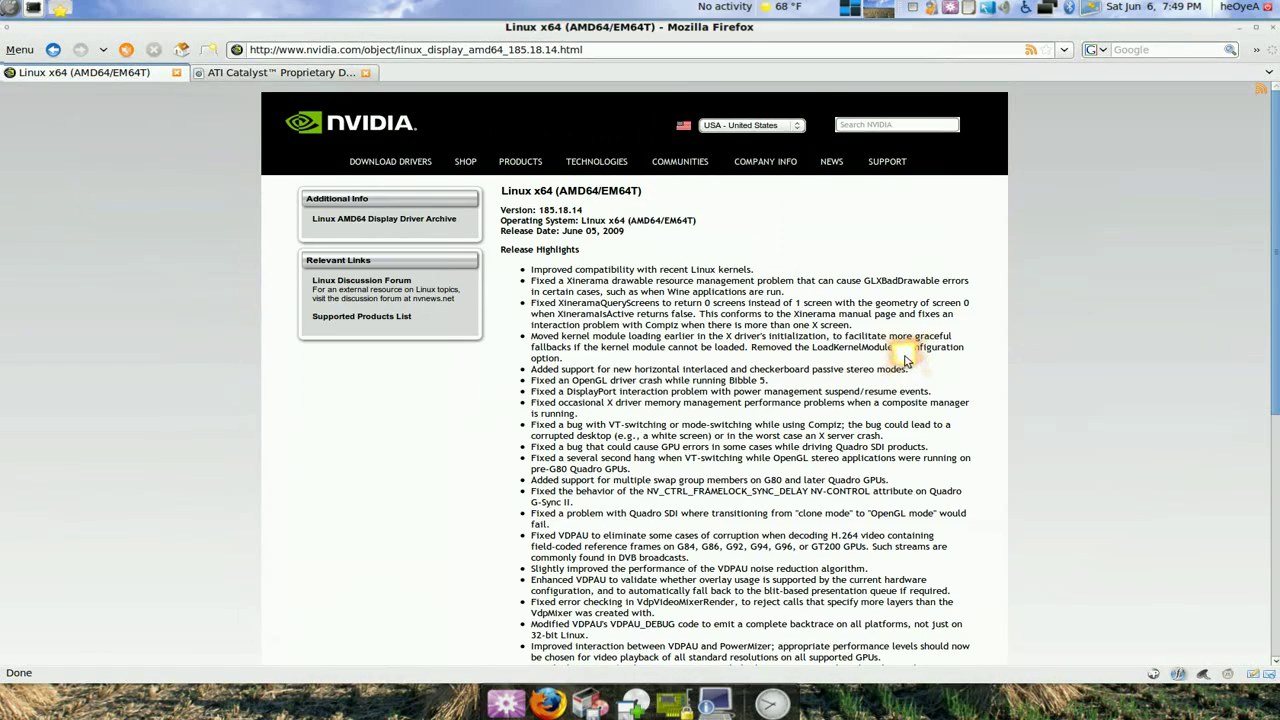
{"action": "scroll", "coordinate": [895, 345], "scroll_direction": "down", "scroll_amount": 5}
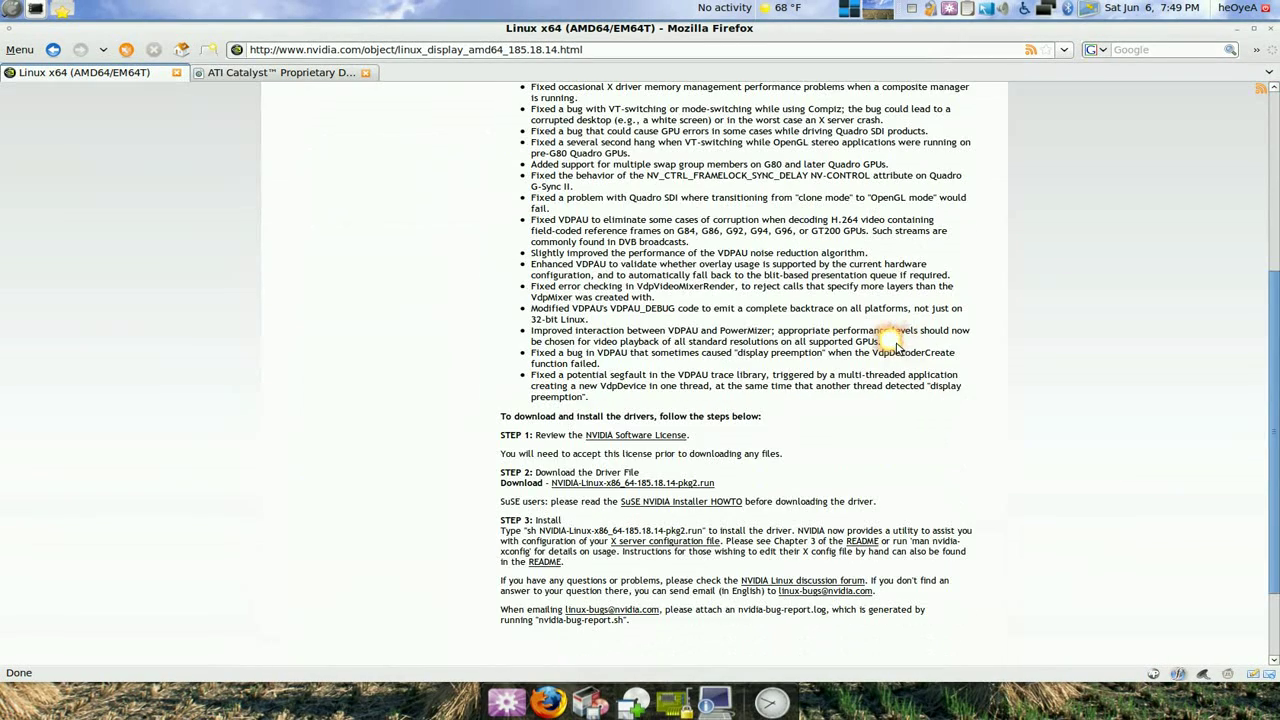
{"action": "scroll", "coordinate": [896, 345], "scroll_direction": "down", "scroll_amount": 2}
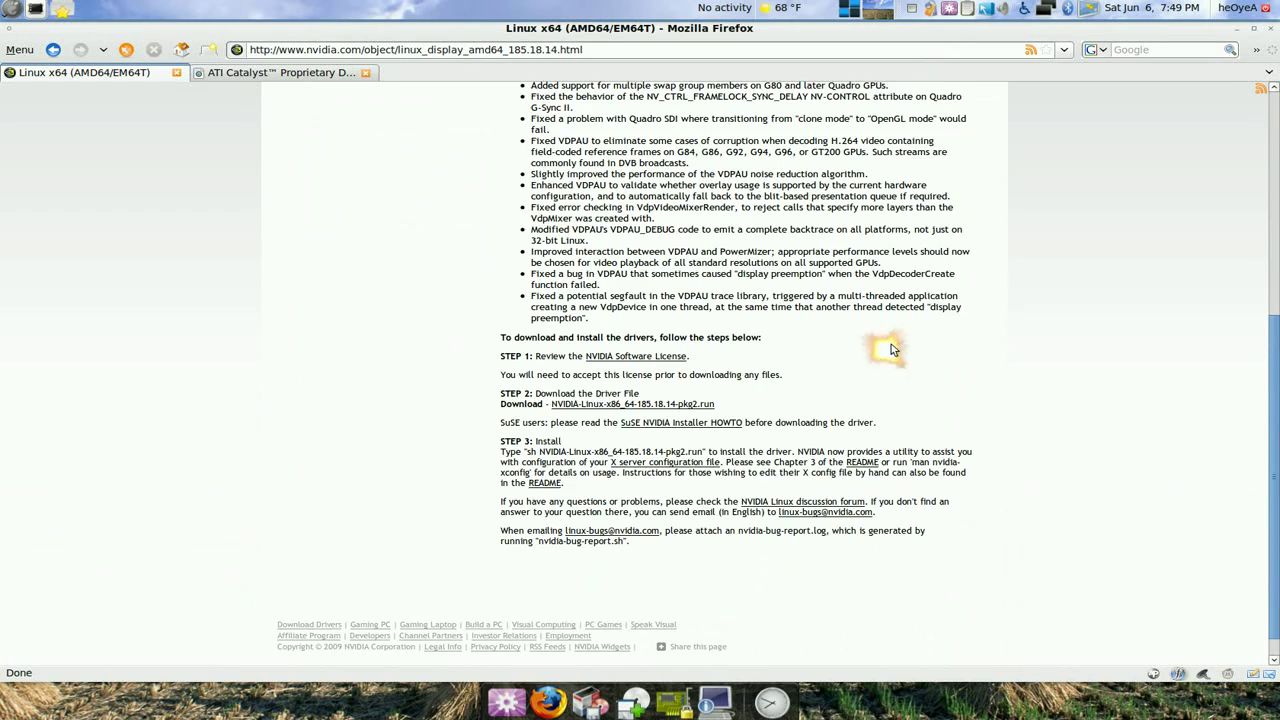
{"action": "scroll", "coordinate": [891, 344], "scroll_direction": "down", "scroll_amount": 1}
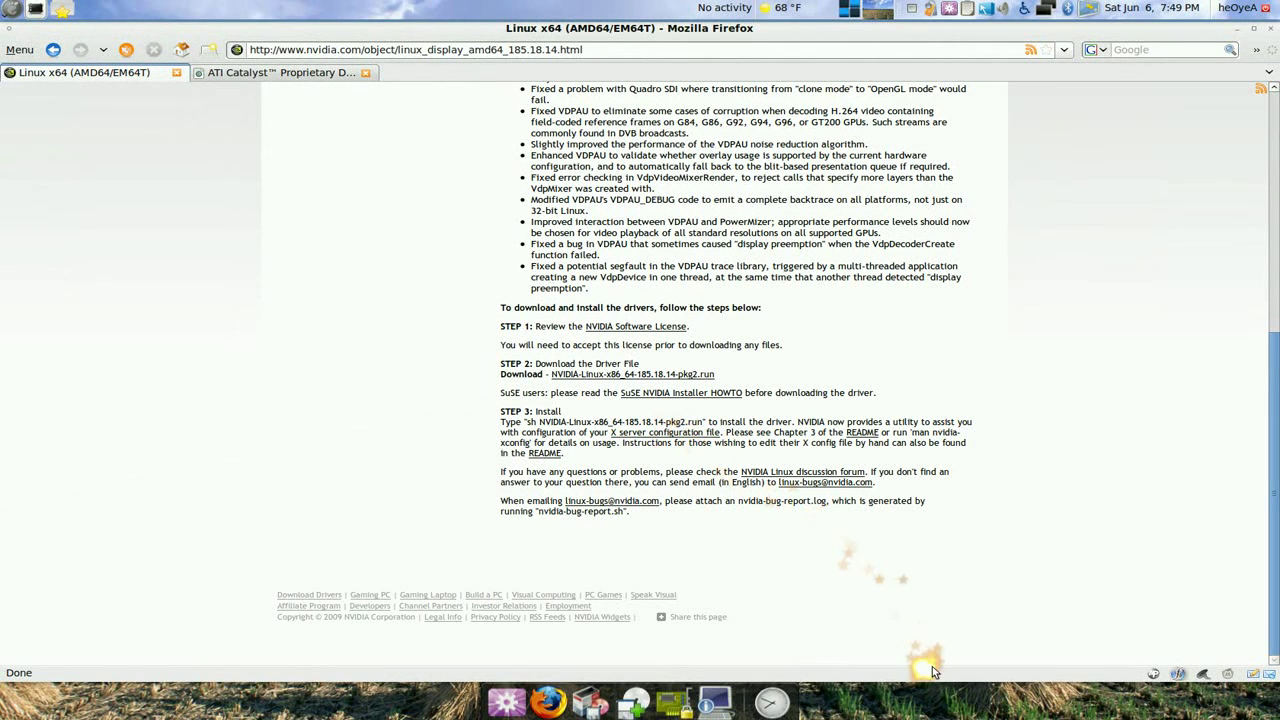
{"action": "left_click", "coordinate": [1237, 29]}
Step: Open a terminal by searching 'term' in the launcher
{"action": "left_click", "coordinate": [65, 76]}
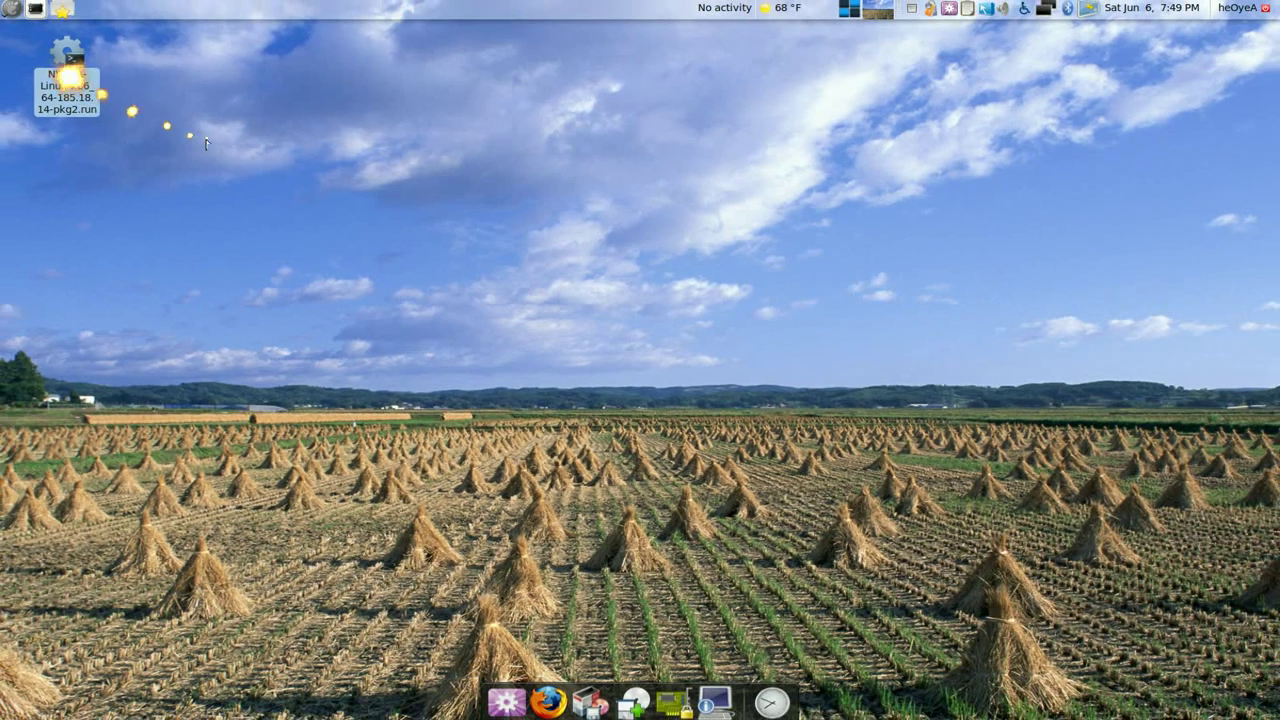
{"action": "left_click", "coordinate": [220, 143]}
{"action": "key", "text": "super+space"}
{"action": "type", "text": "term"}
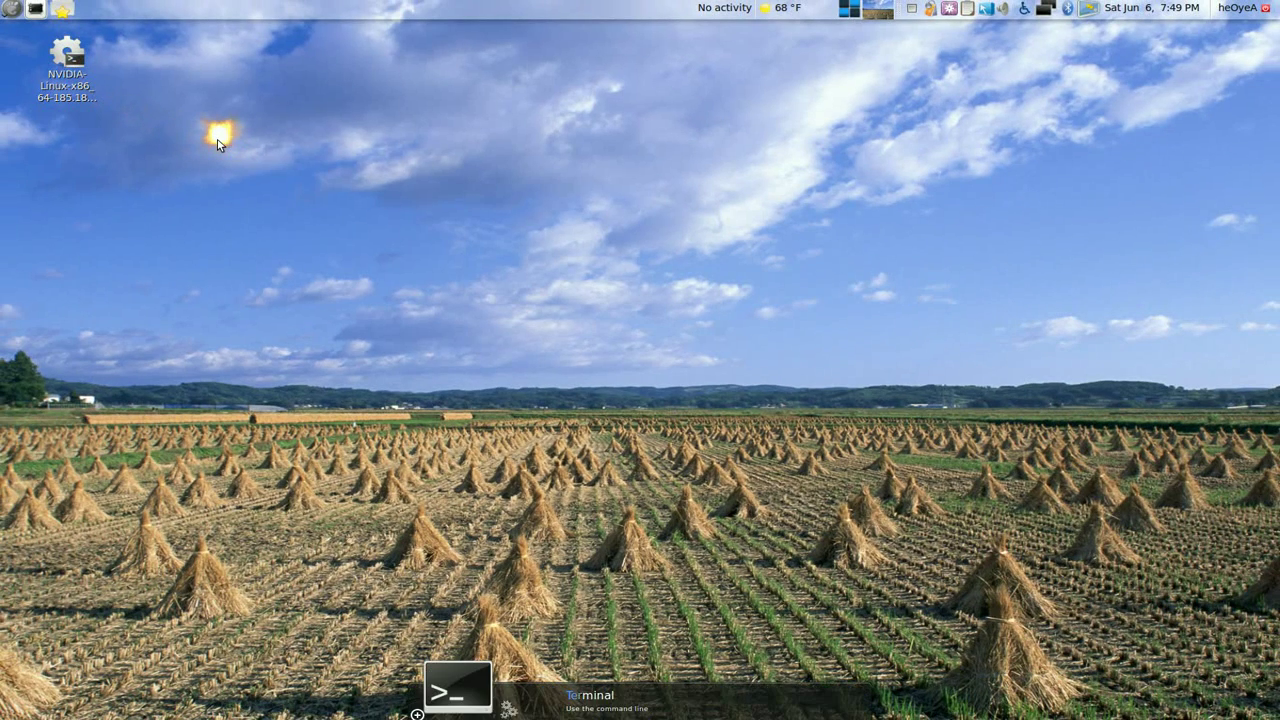
{"action": "key", "text": "Return"}
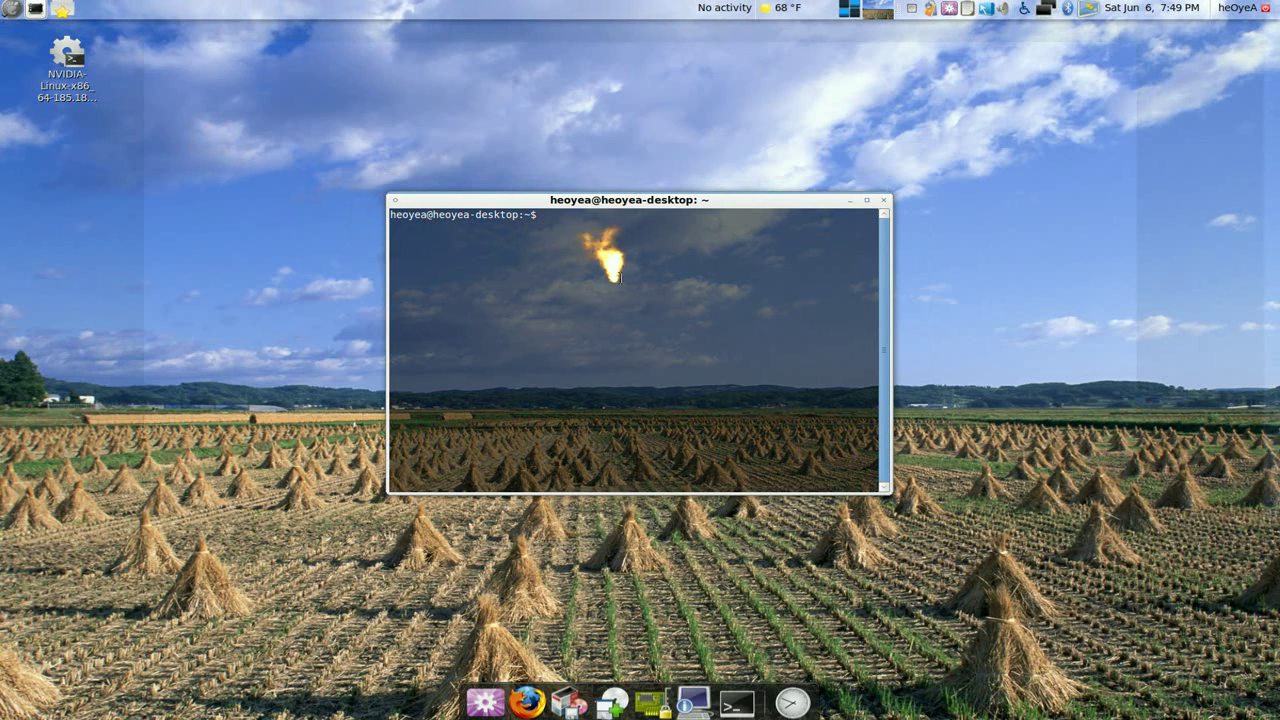
Step: Run the NVIDIA .run installer with sudo sh, enter the password, then close the terminal after the X-server error
{"action": "type", "text": "sudo"}
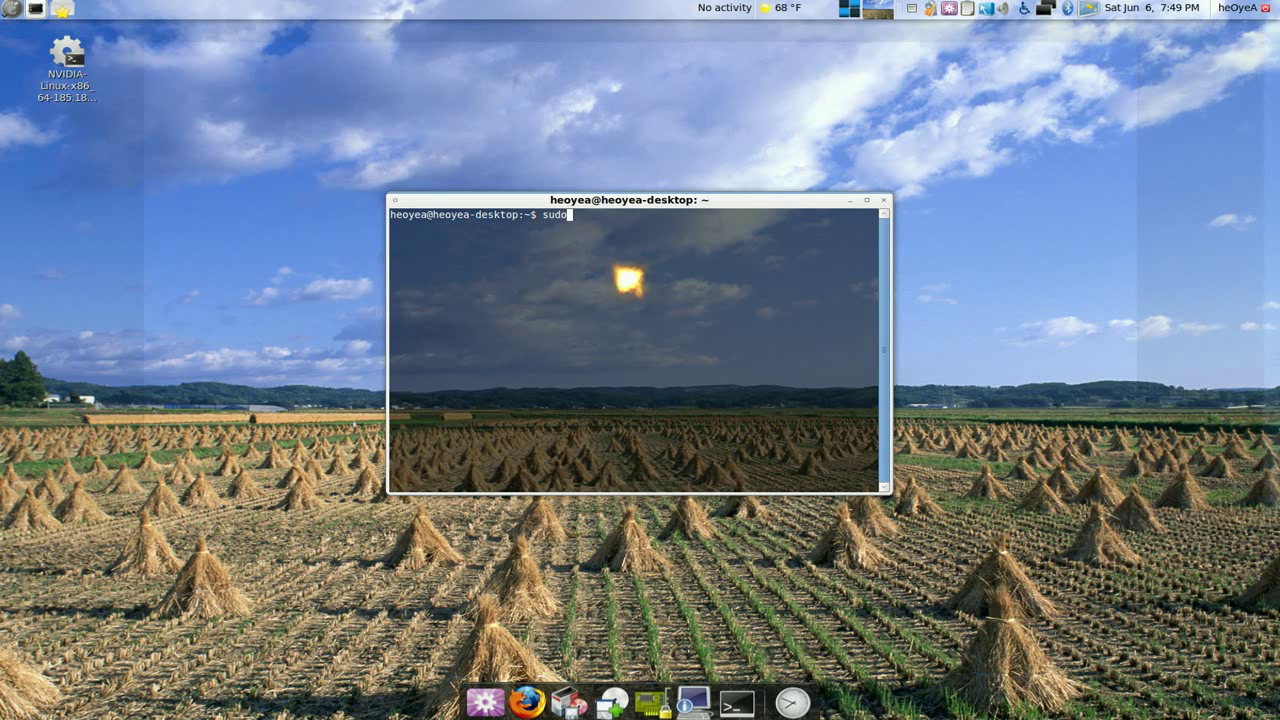
{"action": "type", "text": " sh"}
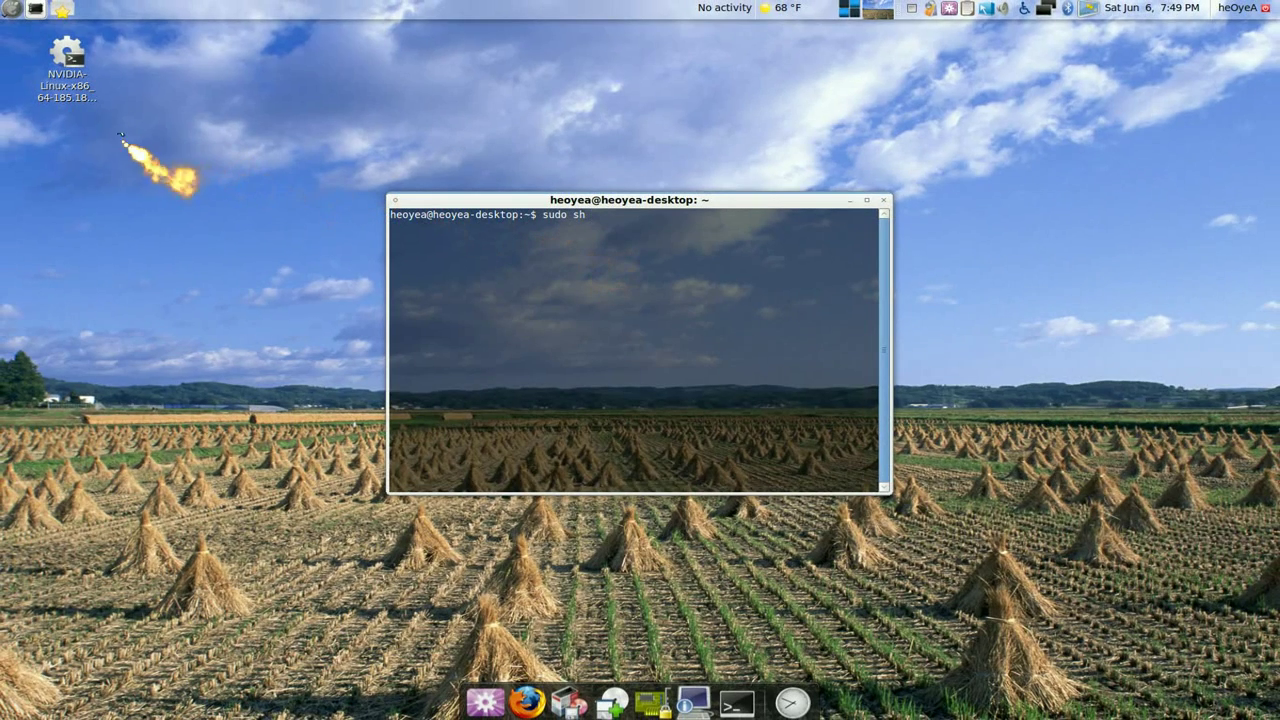
{"action": "left_click", "coordinate": [72, 90]}
{"action": "left_click_drag", "start_coordinate": [72, 90], "coordinate": [663, 245]}
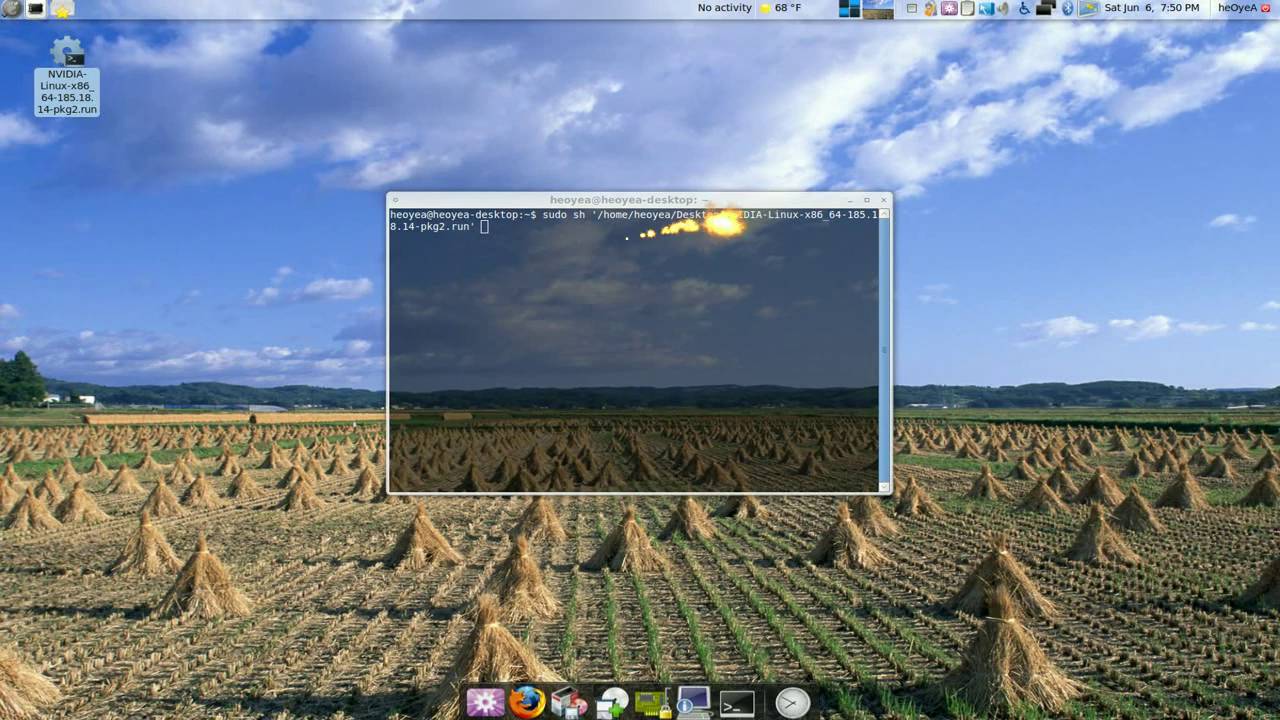
{"action": "left_click", "coordinate": [580, 250]}
{"action": "key", "text": "Return"}
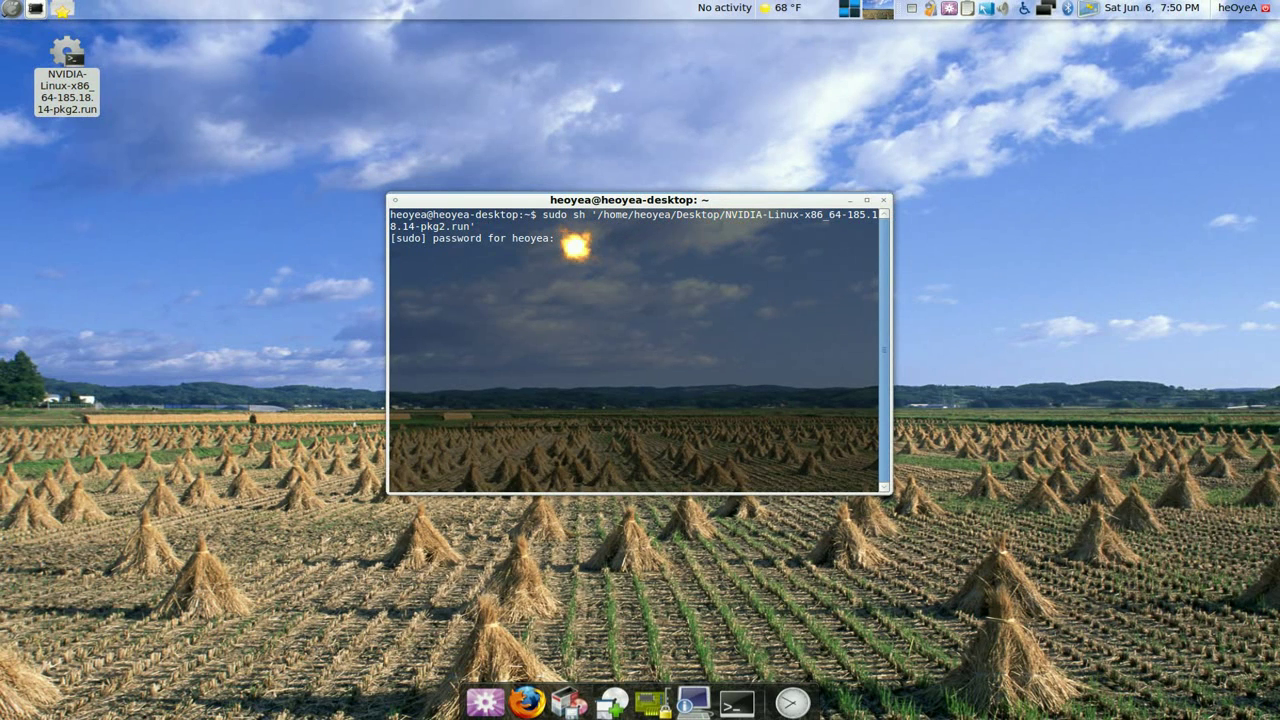
{"action": "key", "text": "Return"}
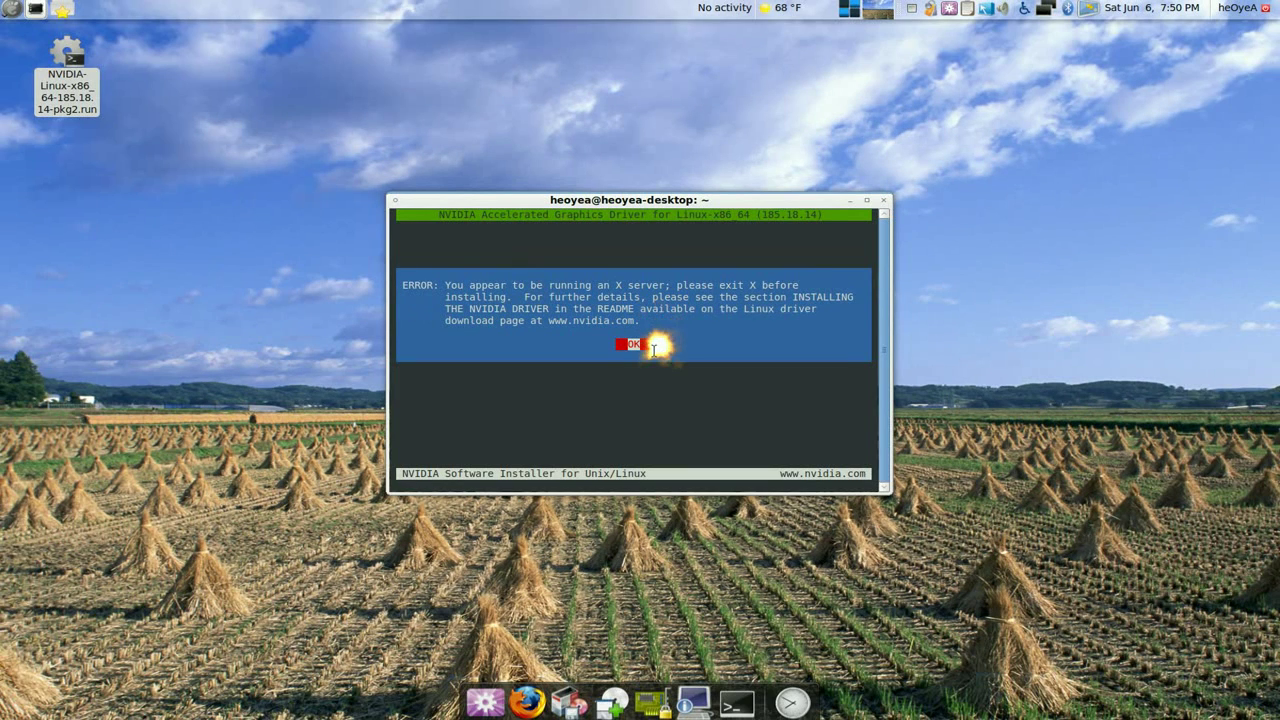
{"action": "left_click", "coordinate": [883, 200]}
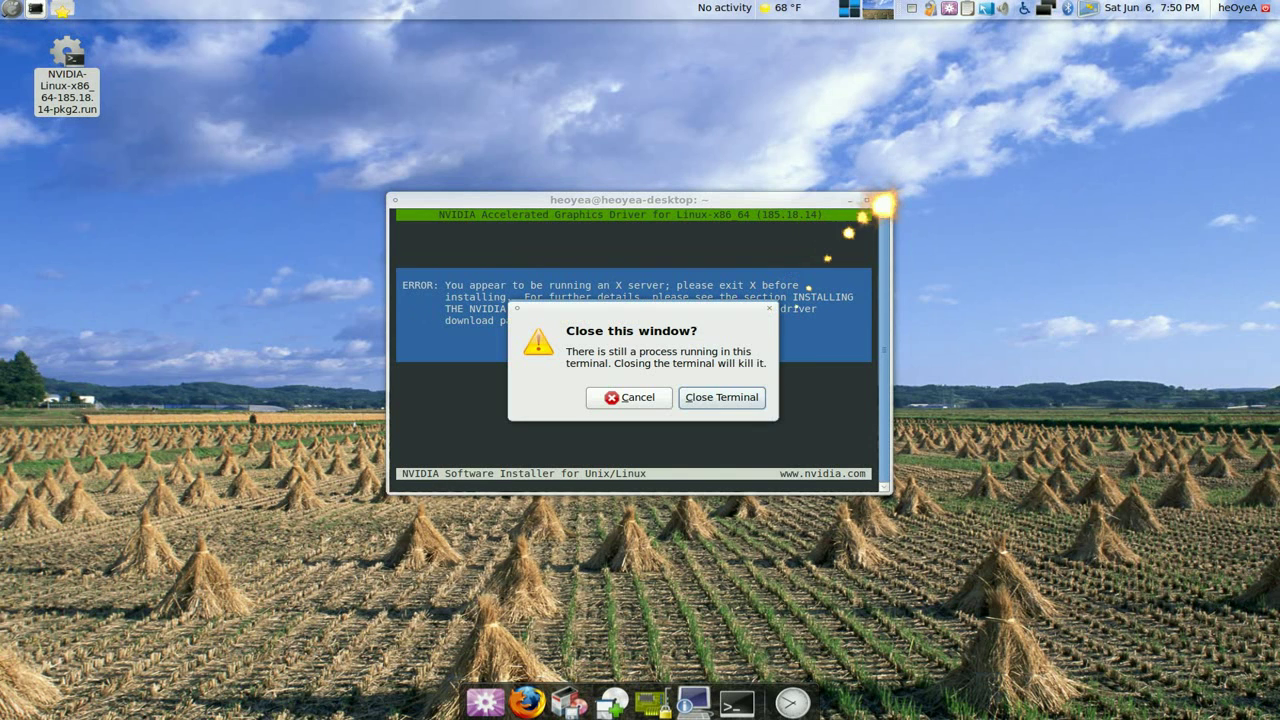
{"action": "left_click", "coordinate": [712, 398]}
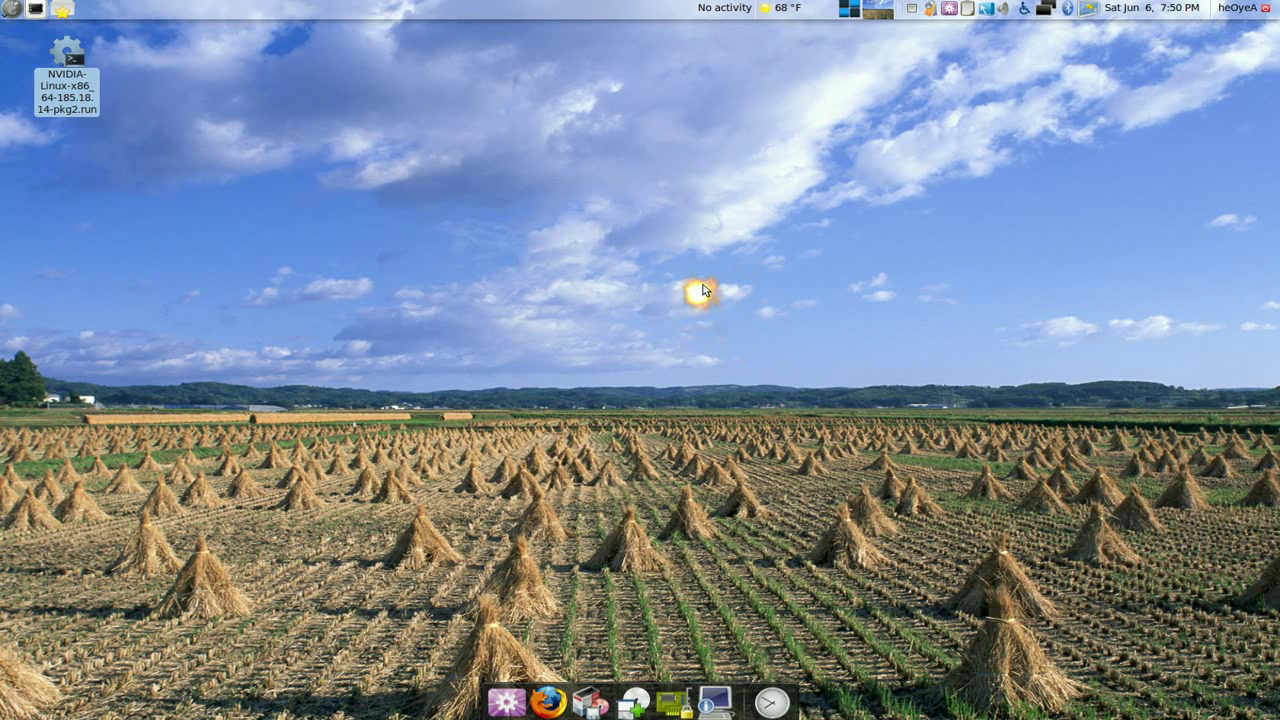
{"action": "left_click", "coordinate": [703, 290]}
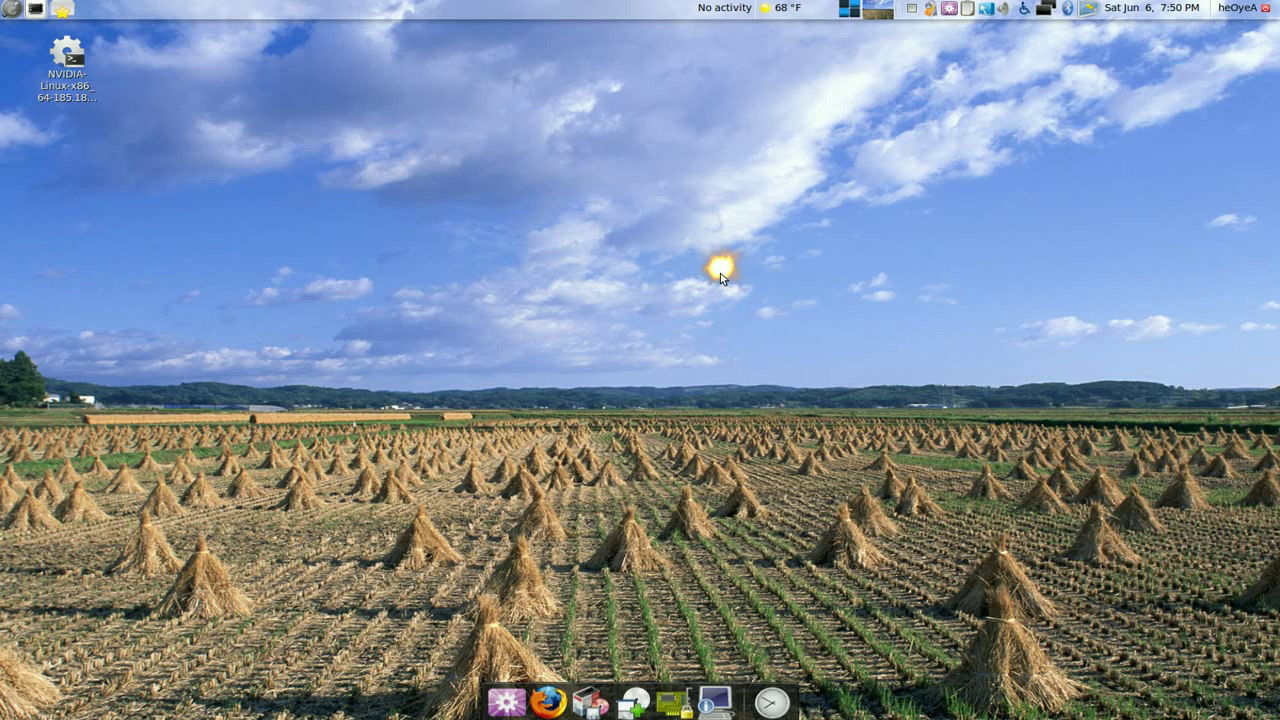
{"action": "key", "text": "super+space"}
{"action": "type", "text": "n"}
Step: Launch NVIDIA X Server Settings and browse X Screen 0, Color Correction, XVideo and Display Configuration pages
{"action": "key", "text": "Return"}
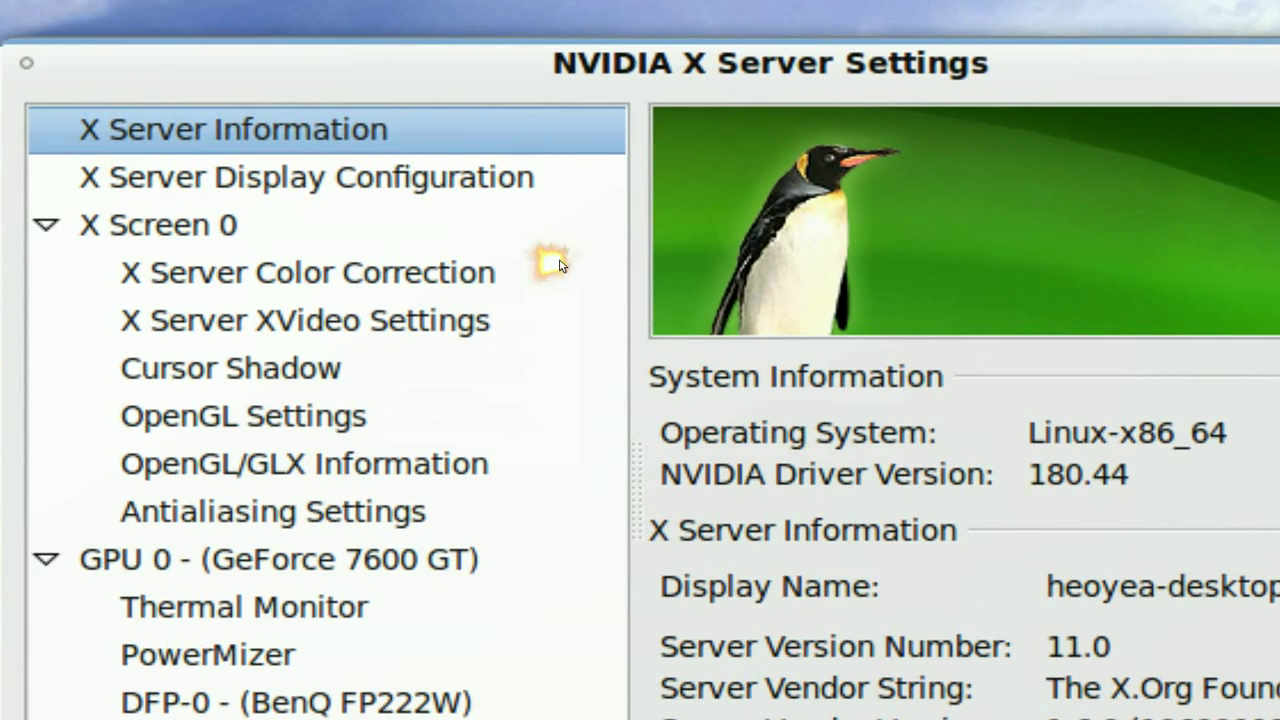
{"action": "left_click", "coordinate": [315, 222]}
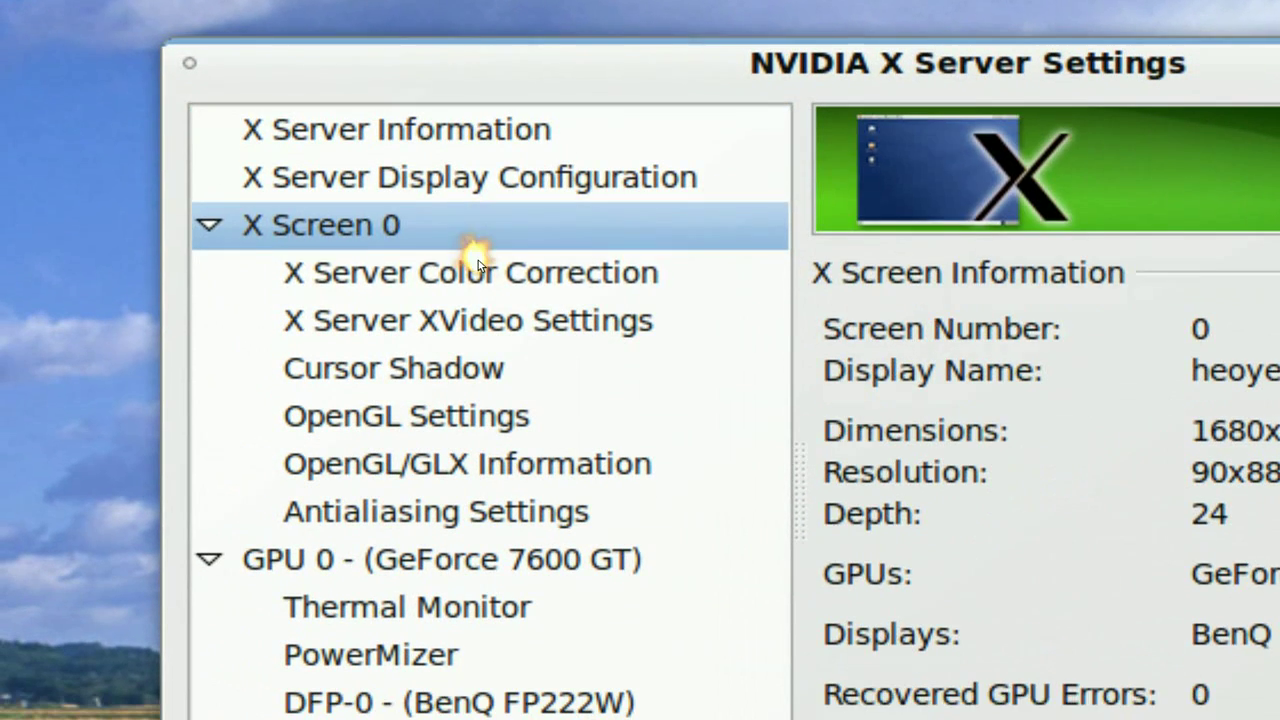
{"action": "left_click", "coordinate": [315, 265]}
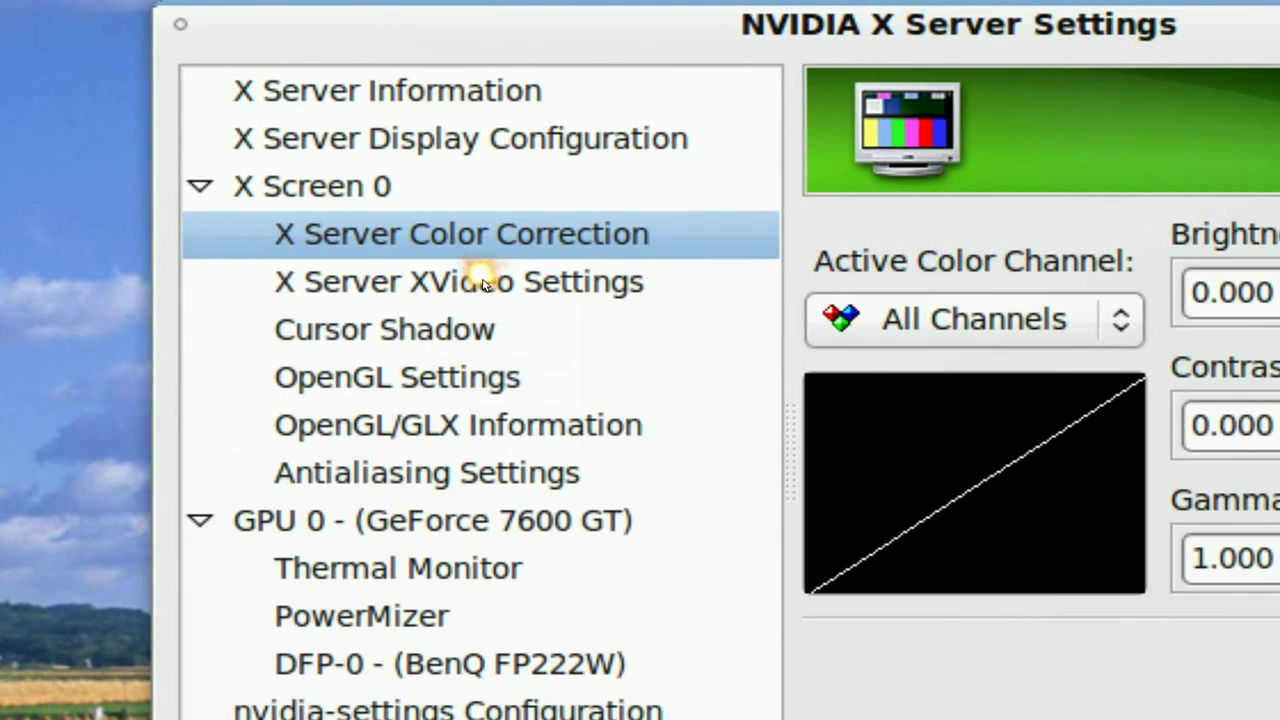
{"action": "left_click", "coordinate": [483, 283]}
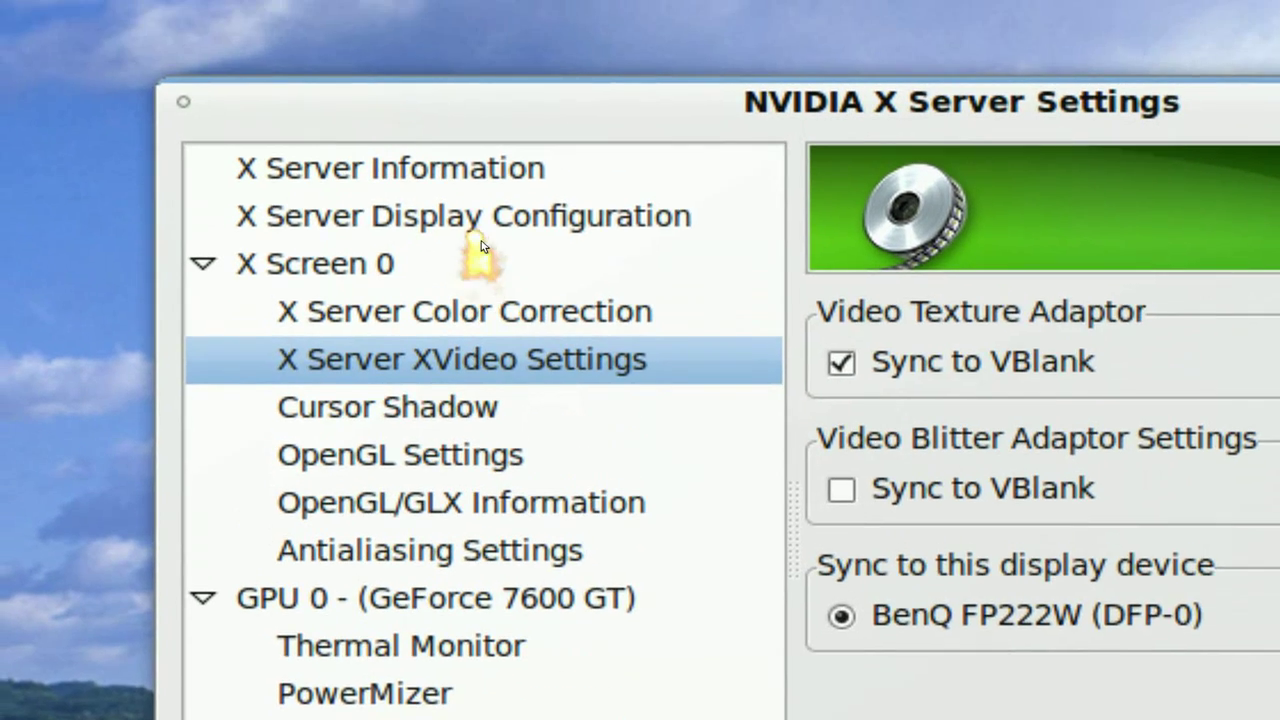
{"action": "left_click", "coordinate": [488, 139]}
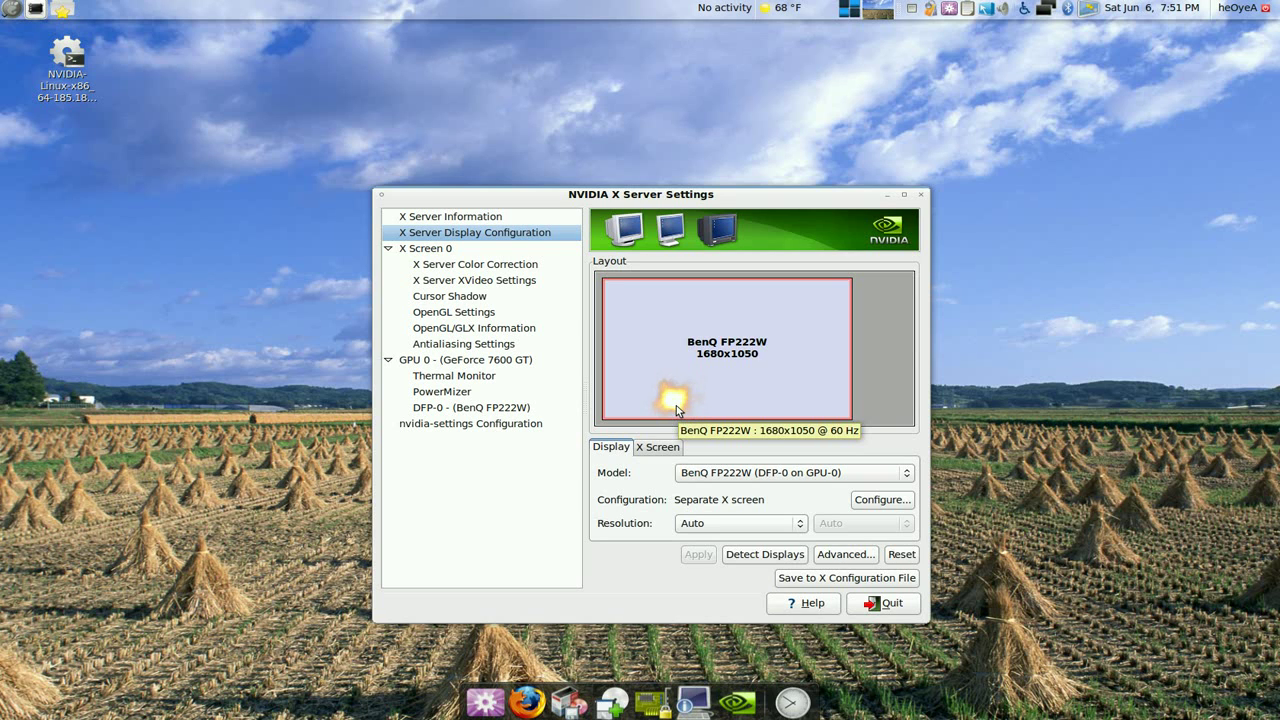
Step: Minimize the NVIDIA X Server Settings window to reveal the desktop with the NVIDIA installer icon
{"action": "left_click", "coordinate": [887, 194]}
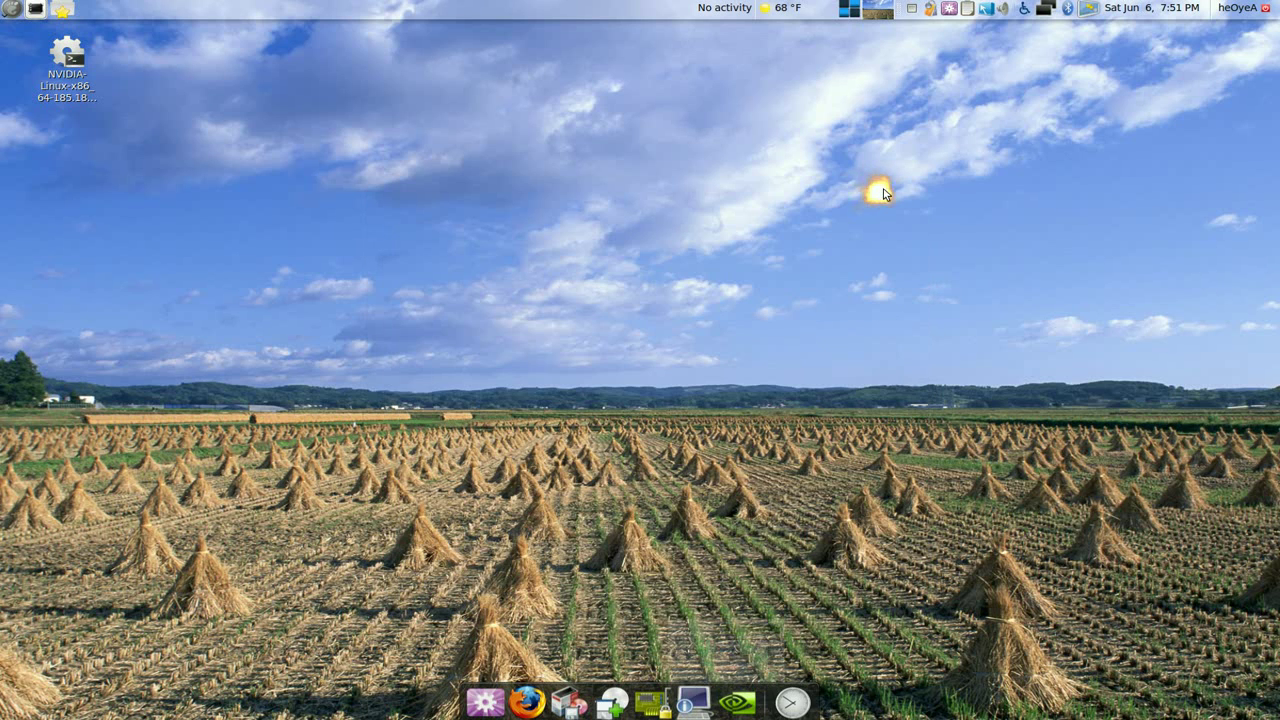